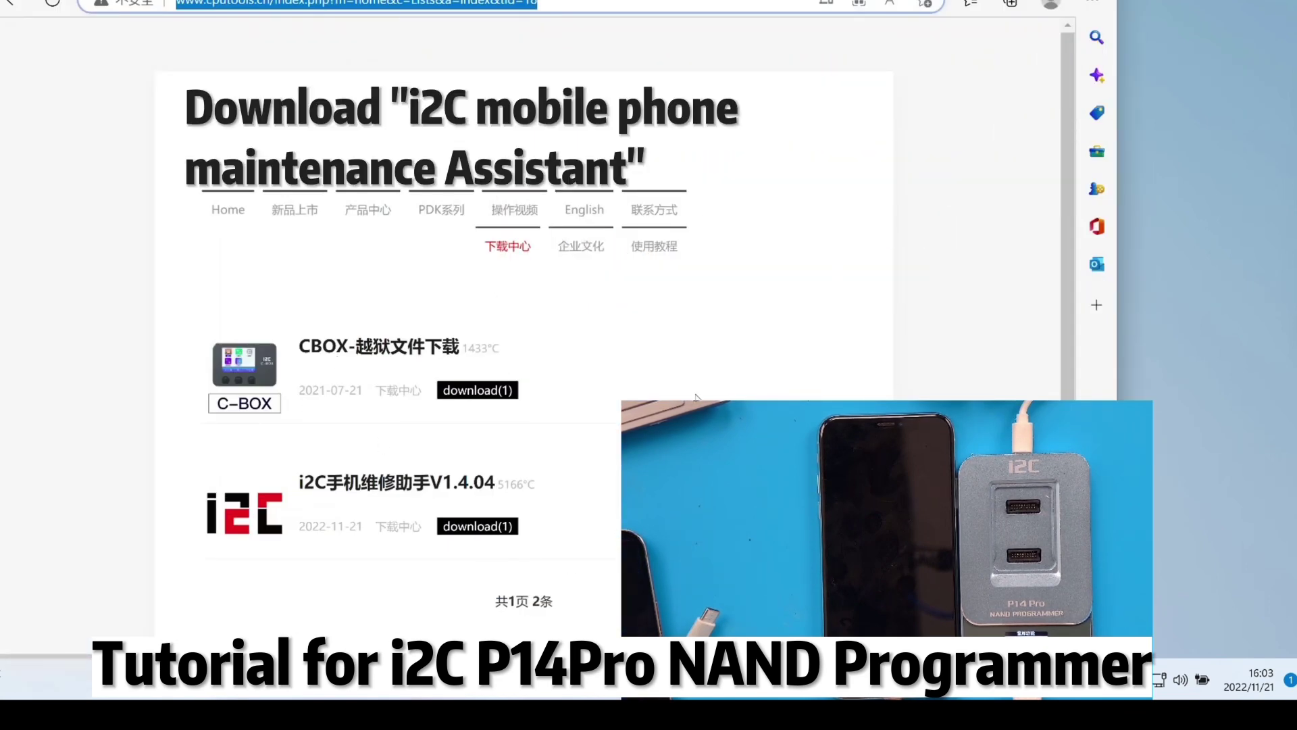
From Edge's downloads, open I2CTool (2).zip and launch the setup installer inside it
left_click(1091, 4)
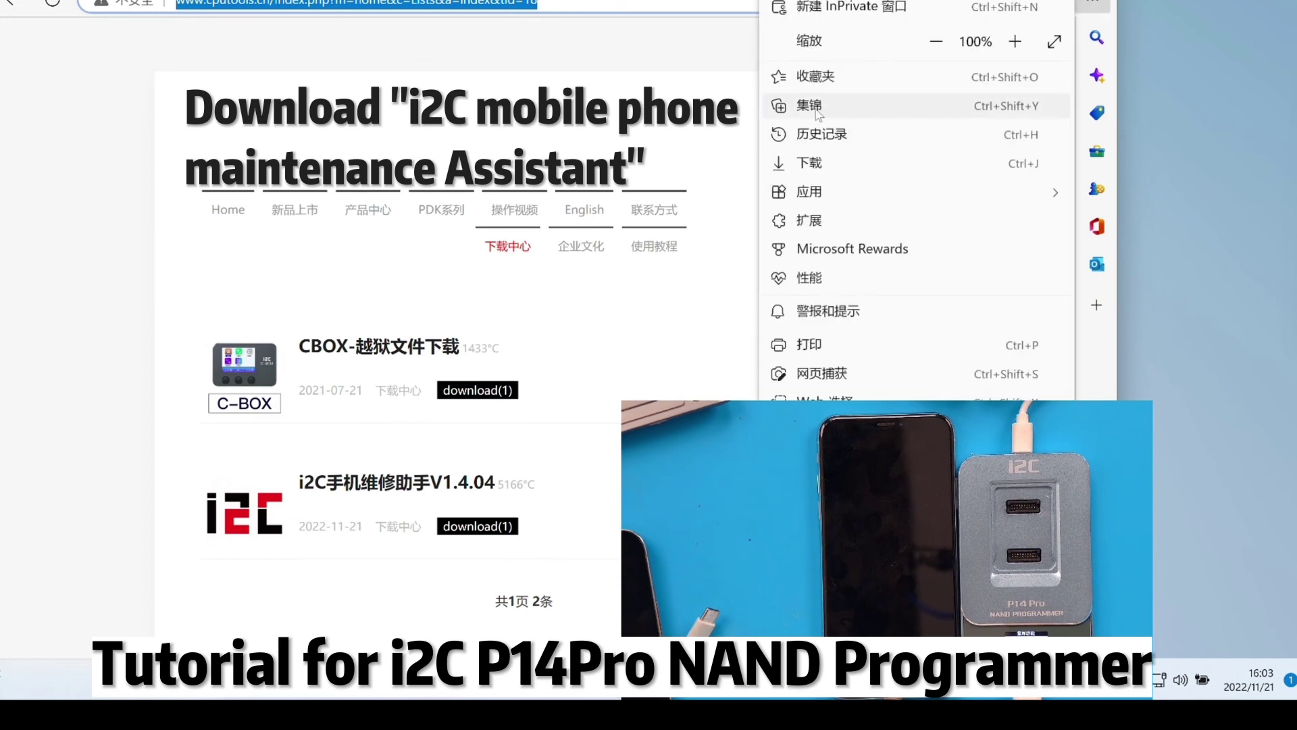
left_click(816, 164)
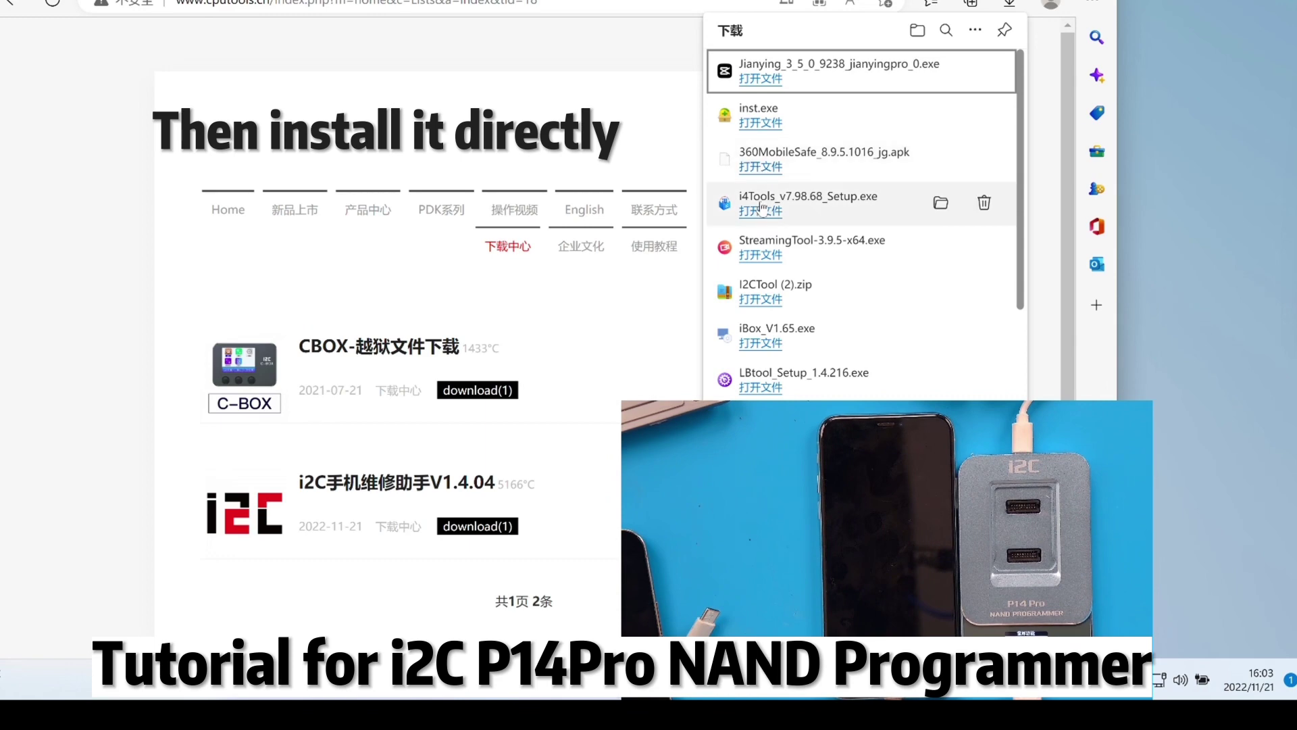
left_click(760, 299)
double_click(58, 99)
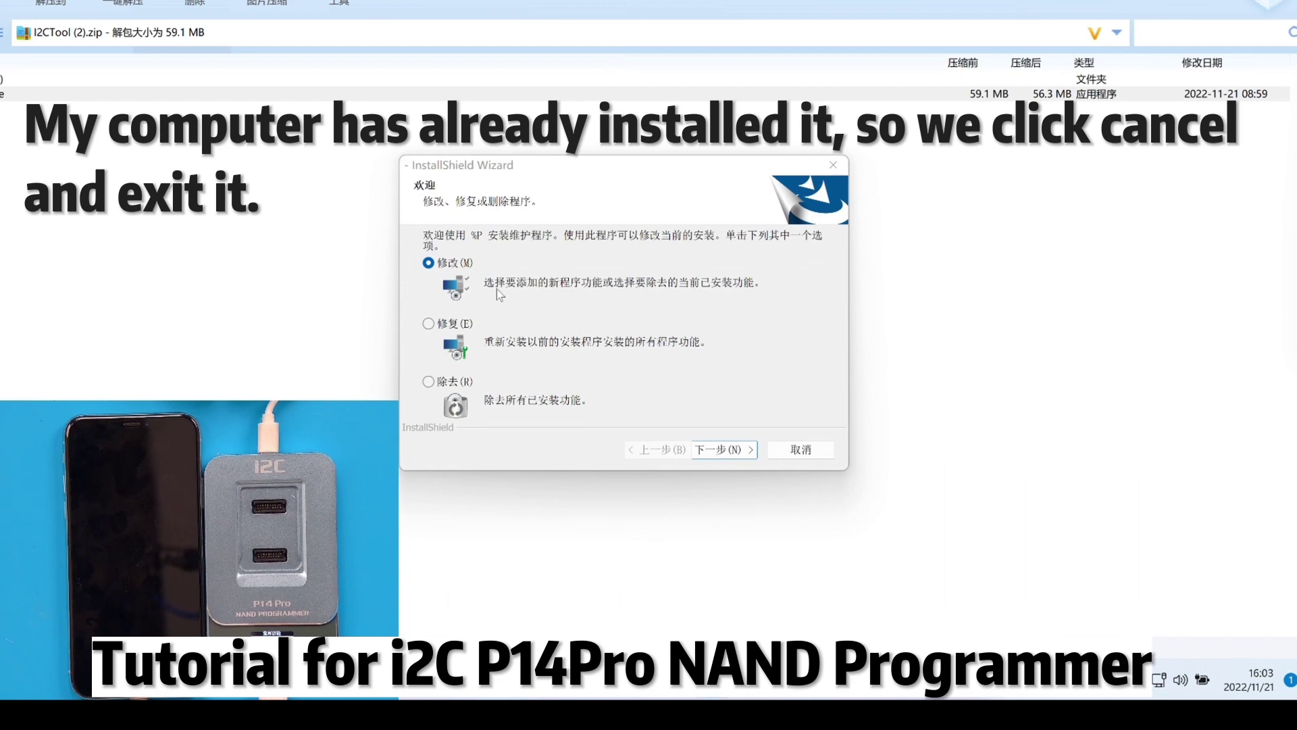
Cancel the InstallShield reinstall, confirm quitting, and close the wizard with 完成
left_click(800, 450)
left_click(585, 359)
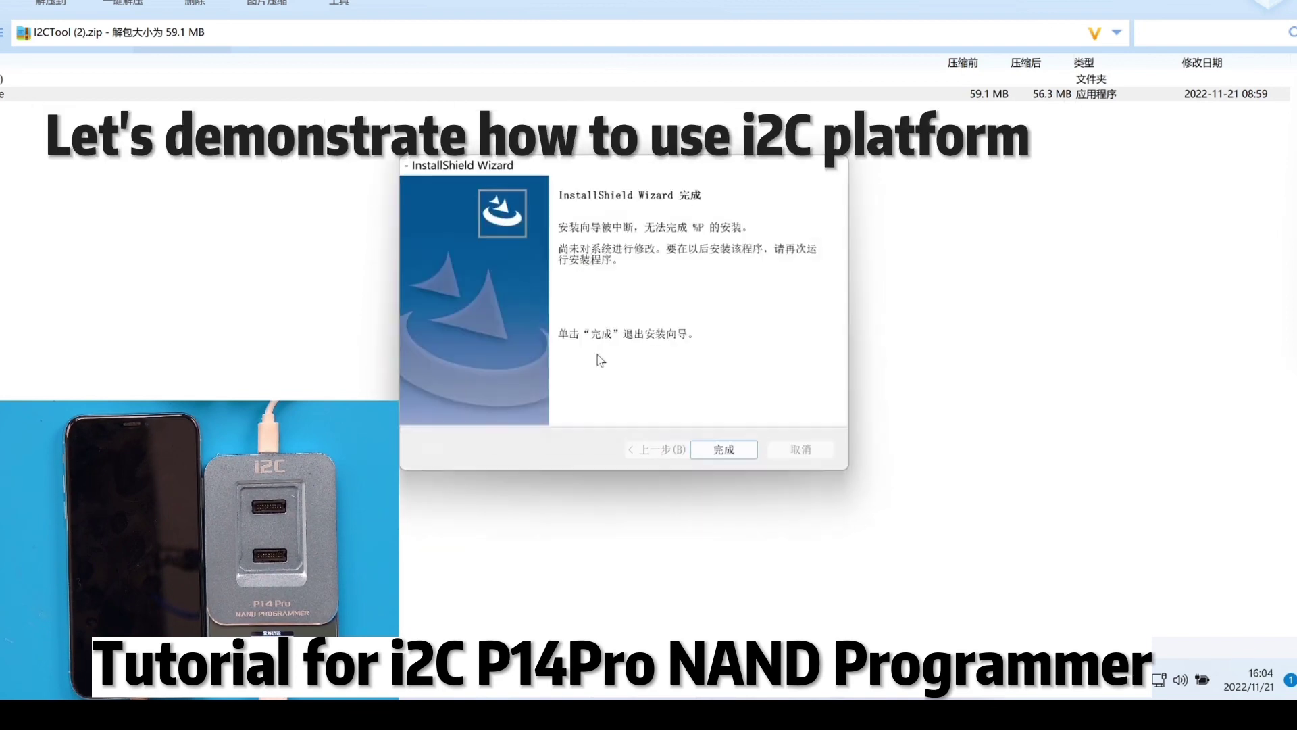
left_click(720, 449)
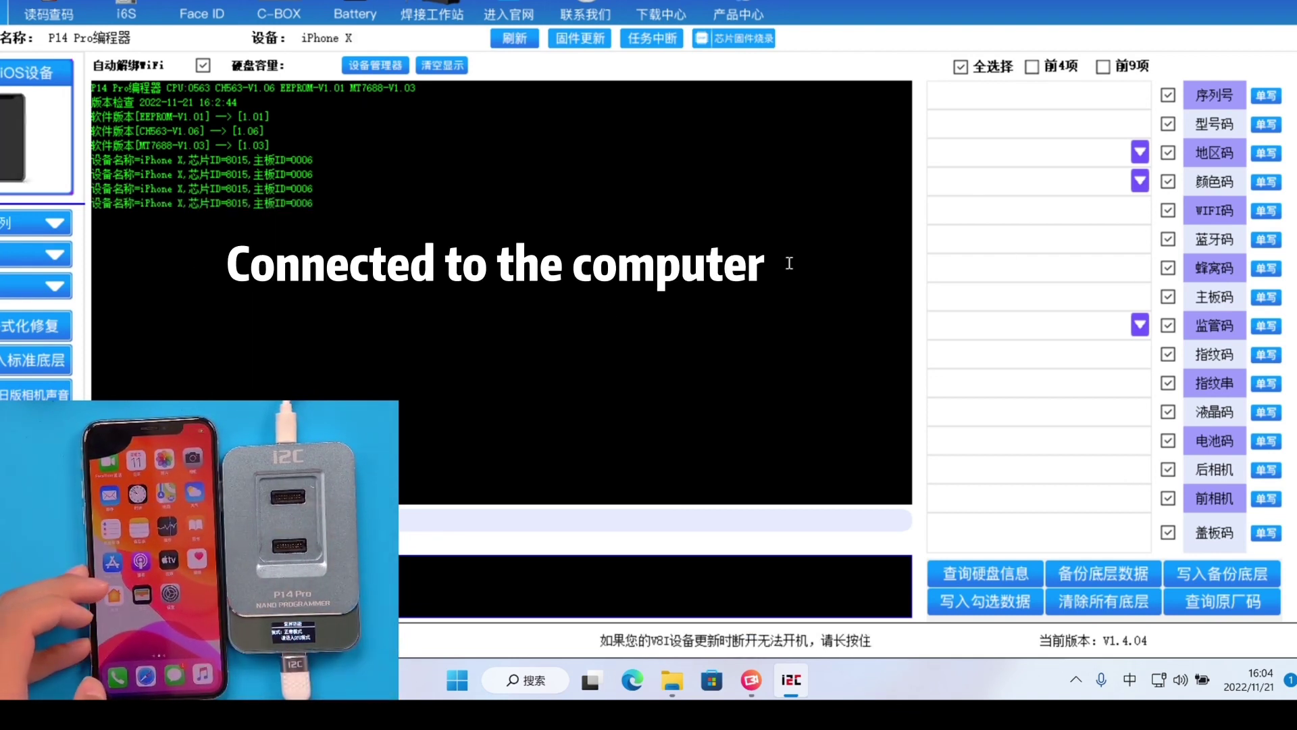
Read the connected iPhone X's disk information with 查询硬盘信息
left_click_drag(316, 217, 93, 96)
left_click(399, 281)
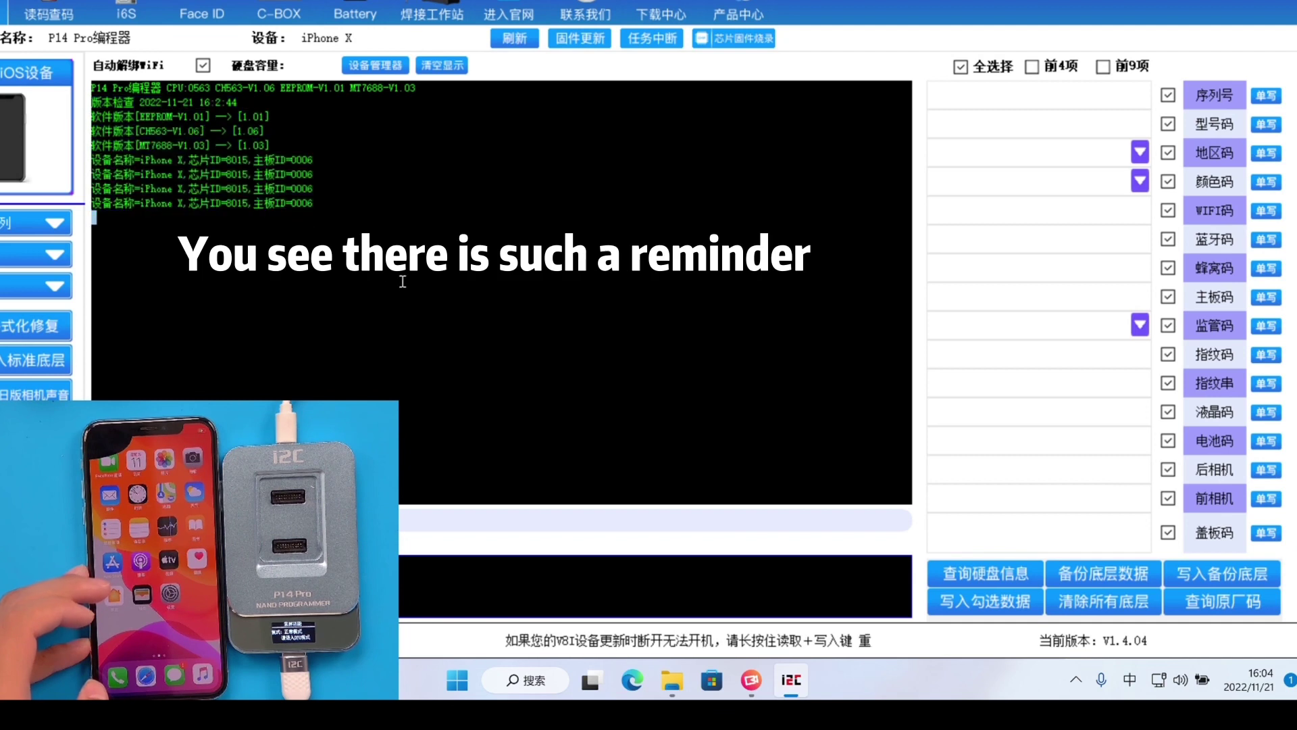
left_click(993, 573)
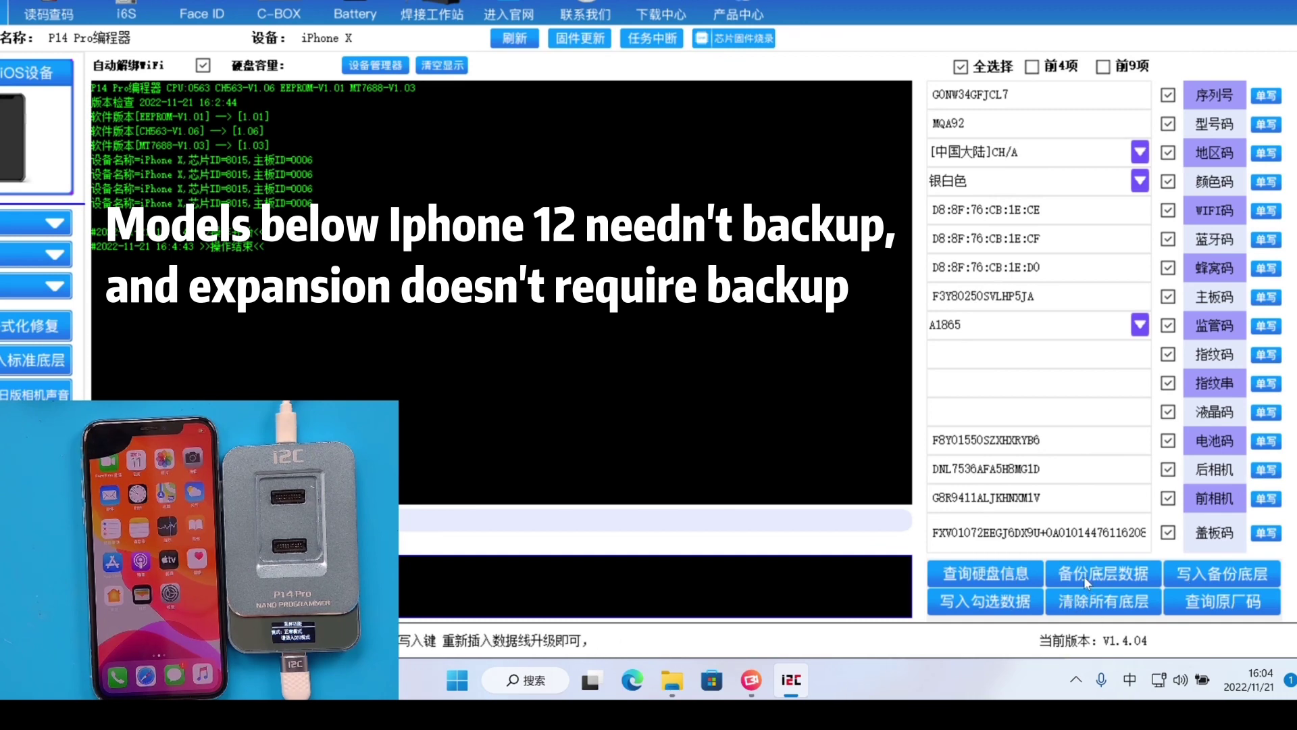
Save a backup file of the iPhone X's underlying data and return to the 读码查码 page
left_click(1087, 573)
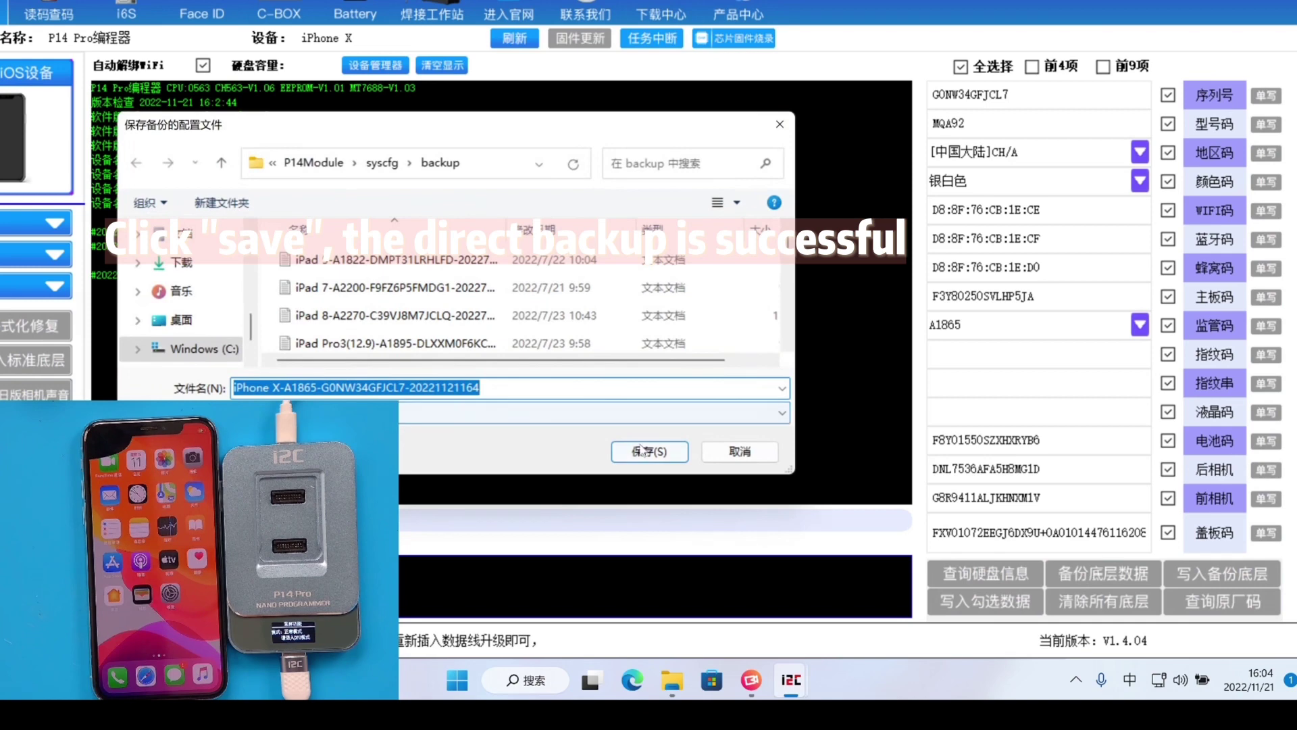
left_click(641, 450)
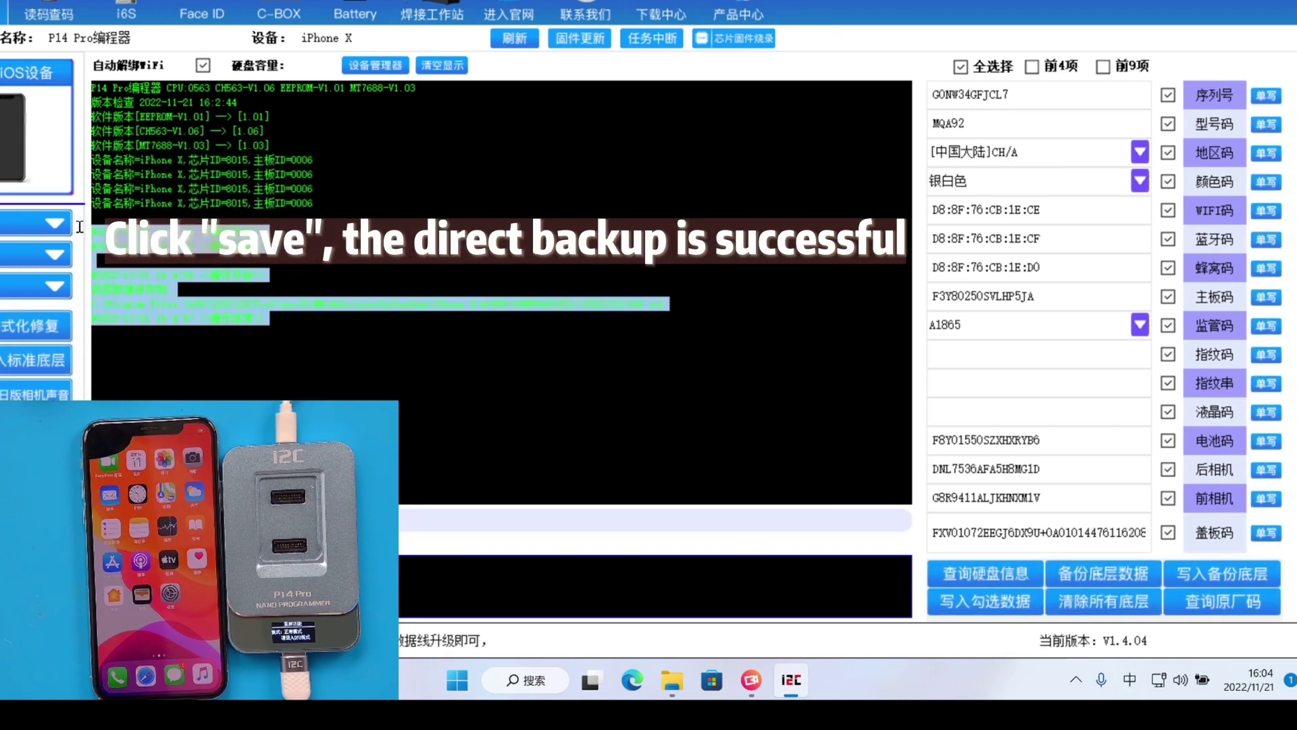
left_click(63, 4)
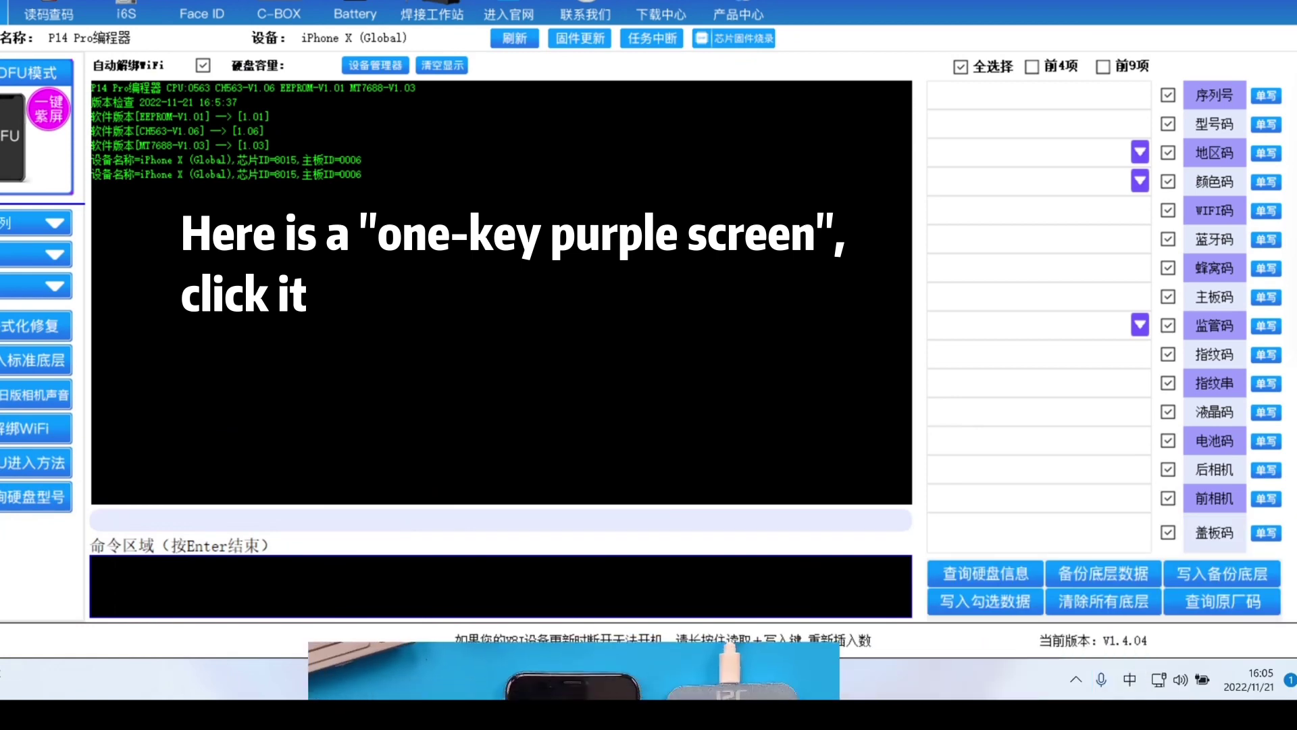
Put the iPhone X into purple-screen mode and unbind its WiFi
left_click(51, 109)
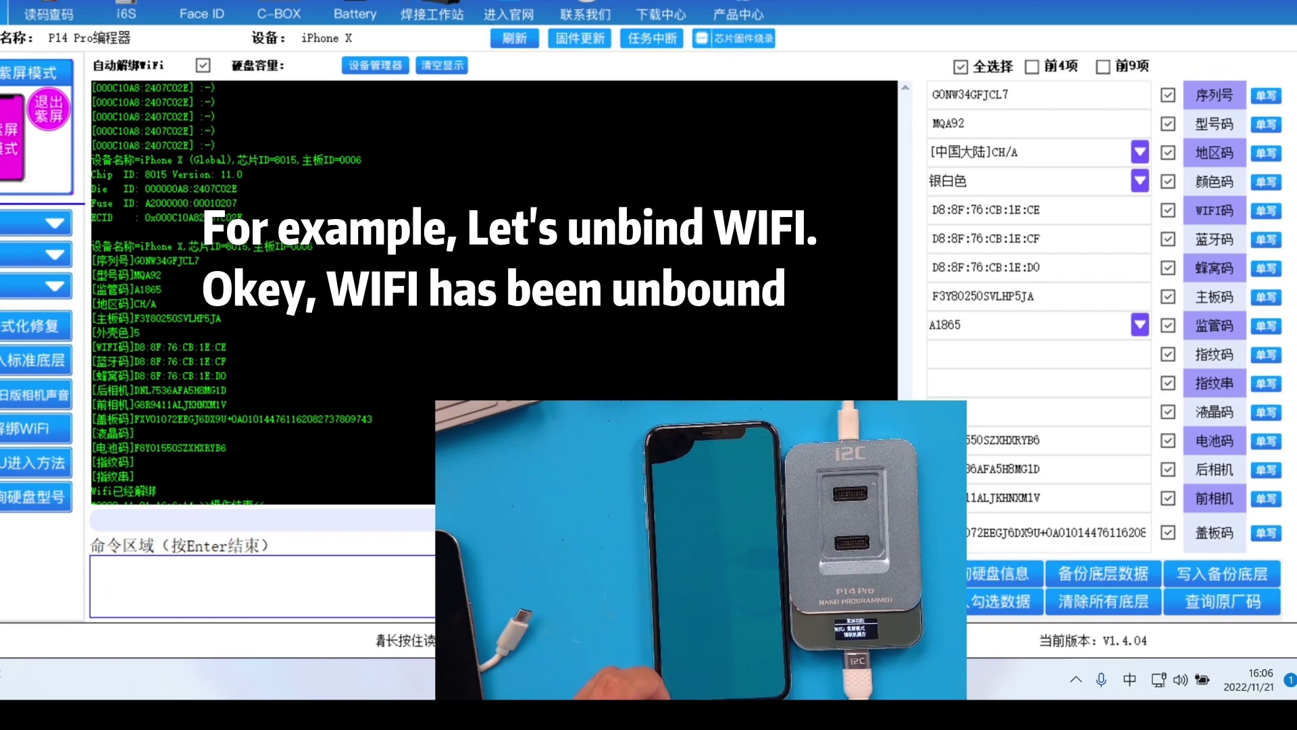
left_click(22, 433)
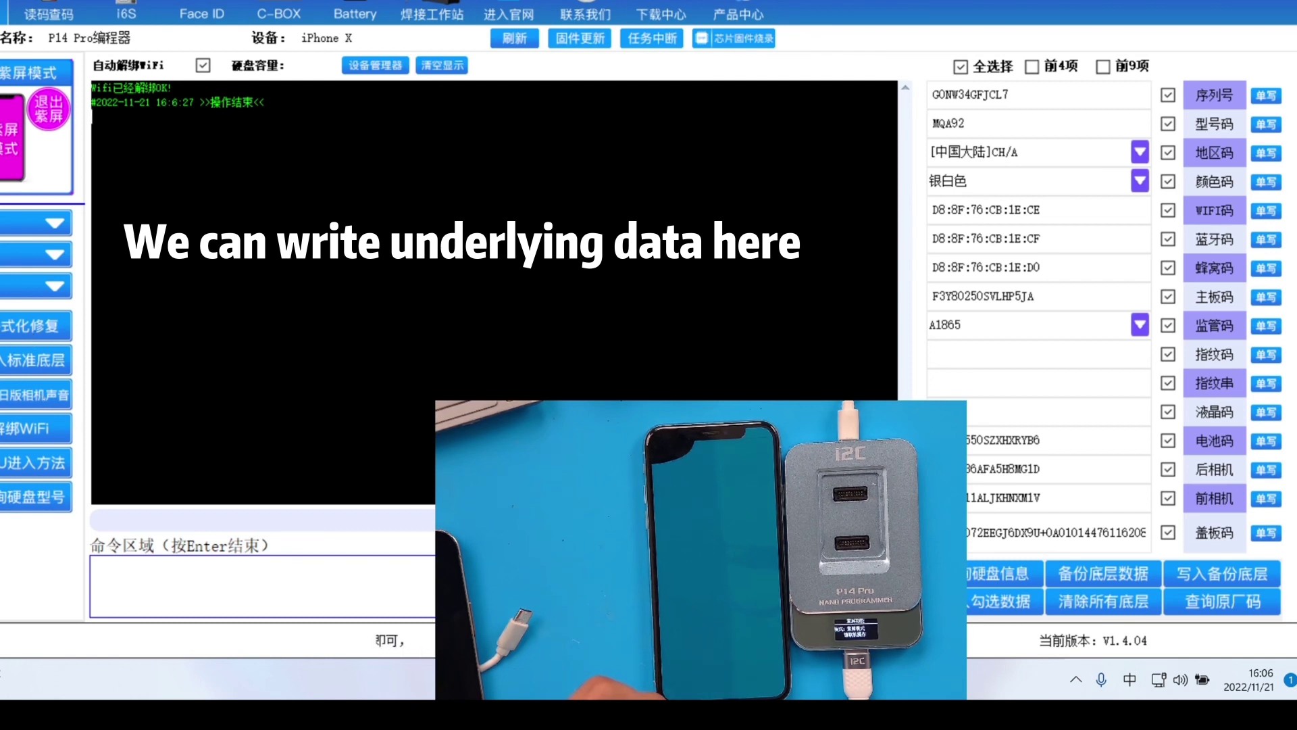
Write only the region code [美国]LL/A to the phone
left_click(1140, 152)
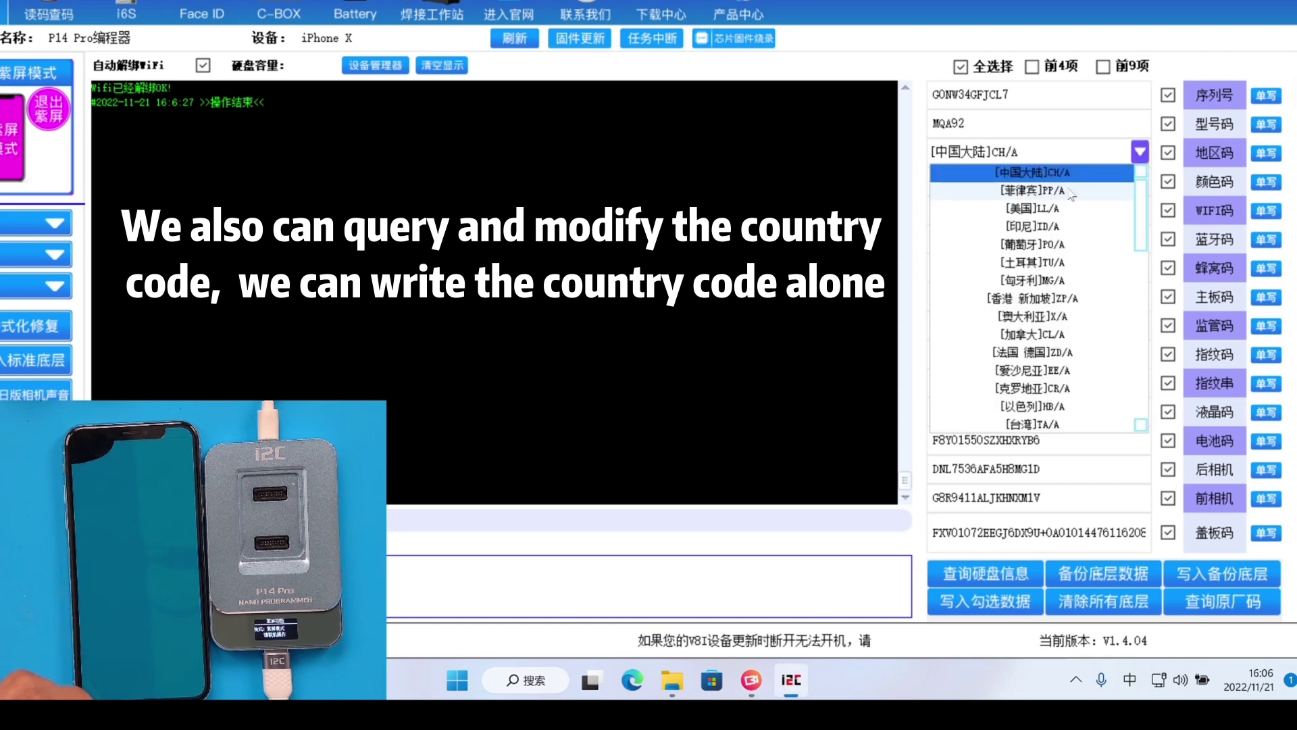
left_click(1066, 208)
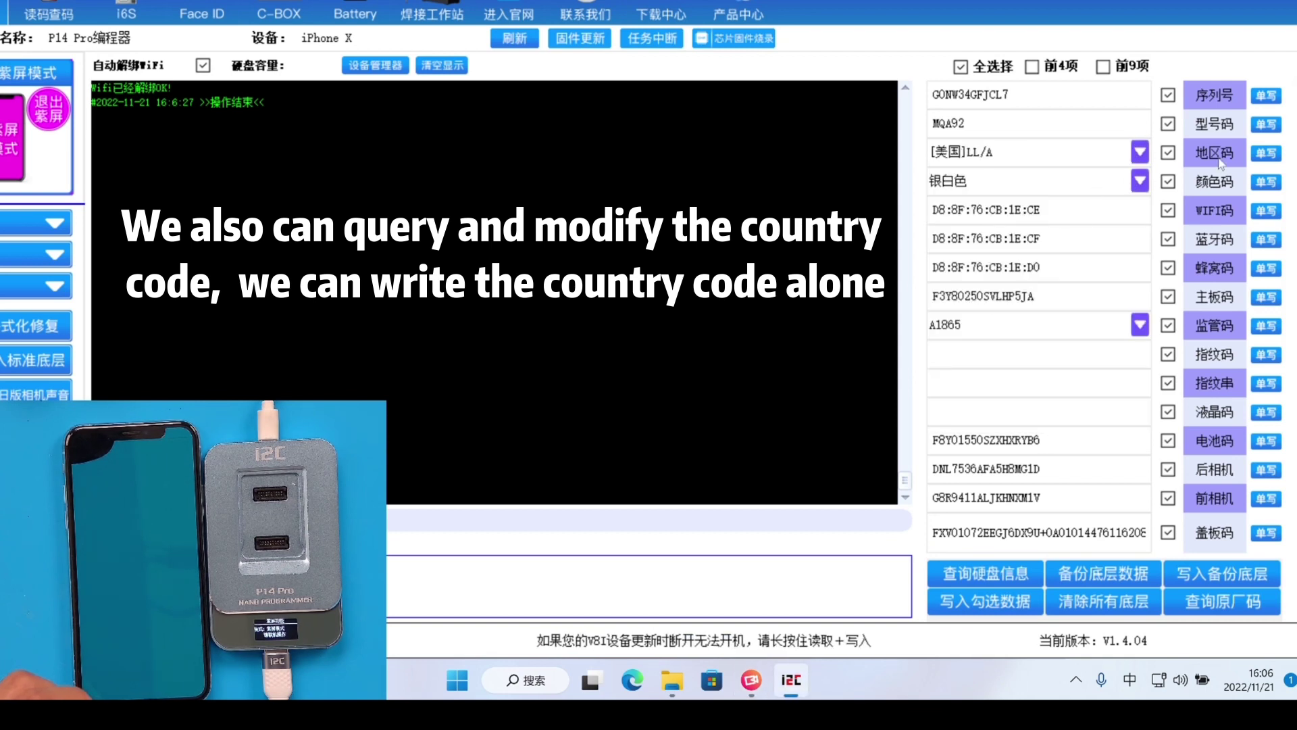
left_click(1263, 158)
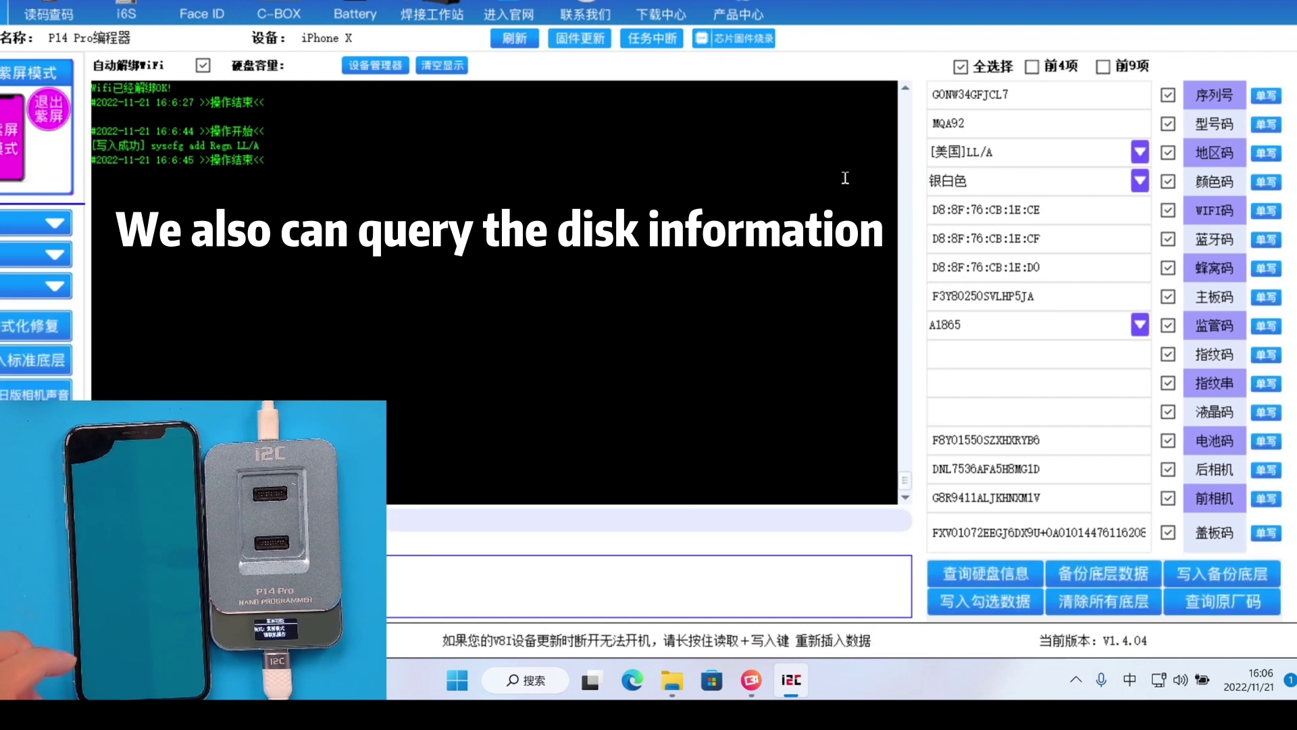
Query the disk information again and scroll through the logged component codes
left_click(991, 577)
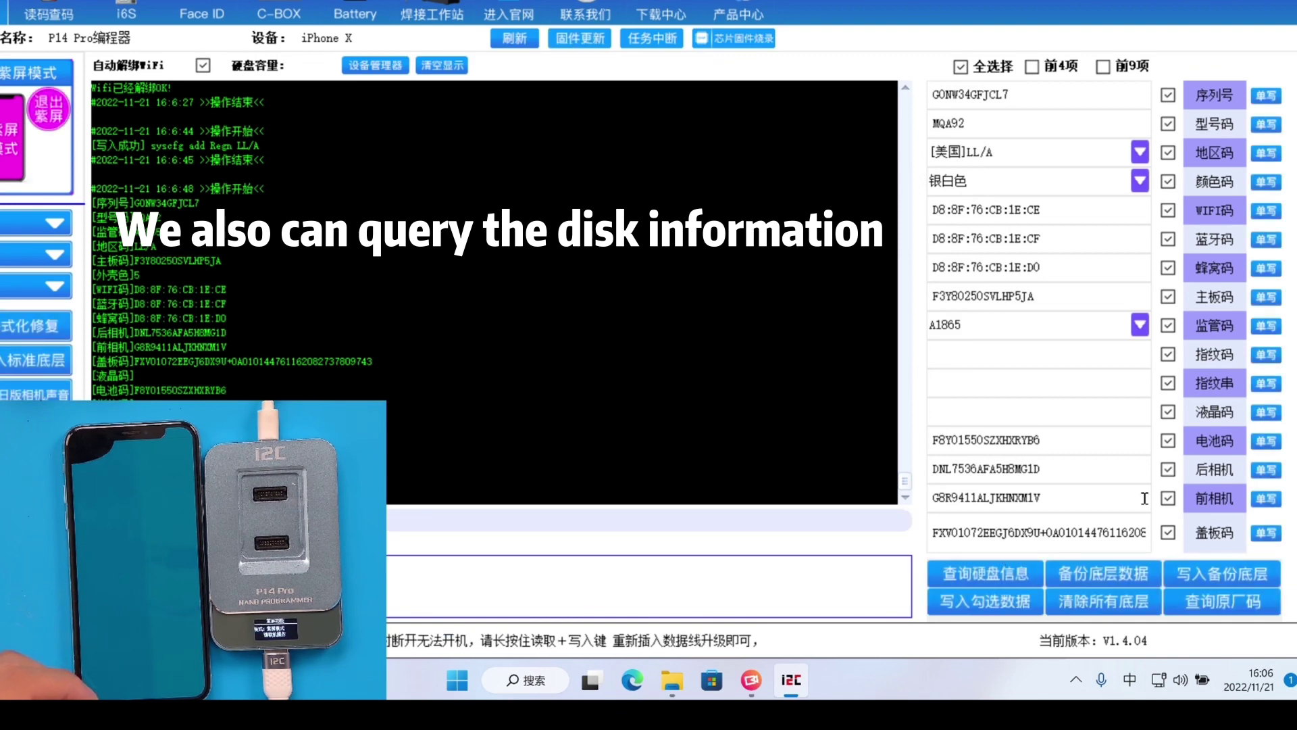
left_click(1099, 576)
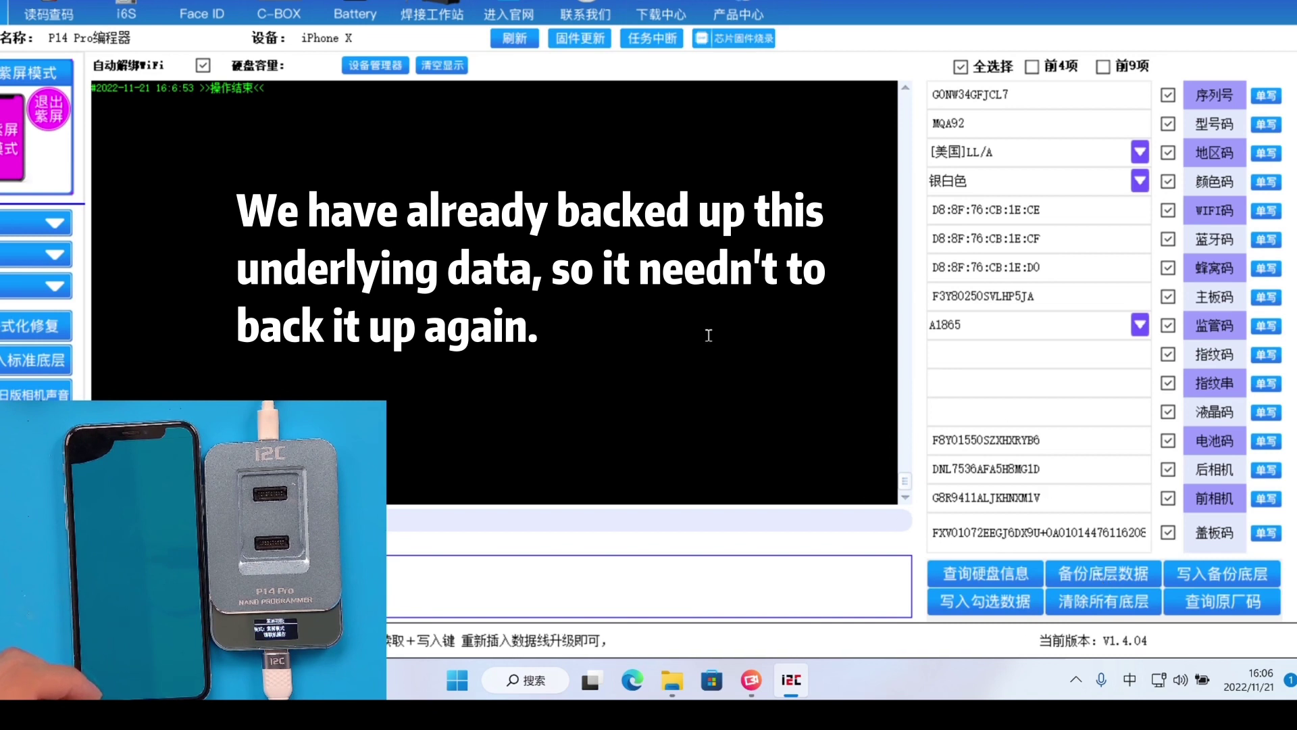
scroll(709, 335, "up", 5)
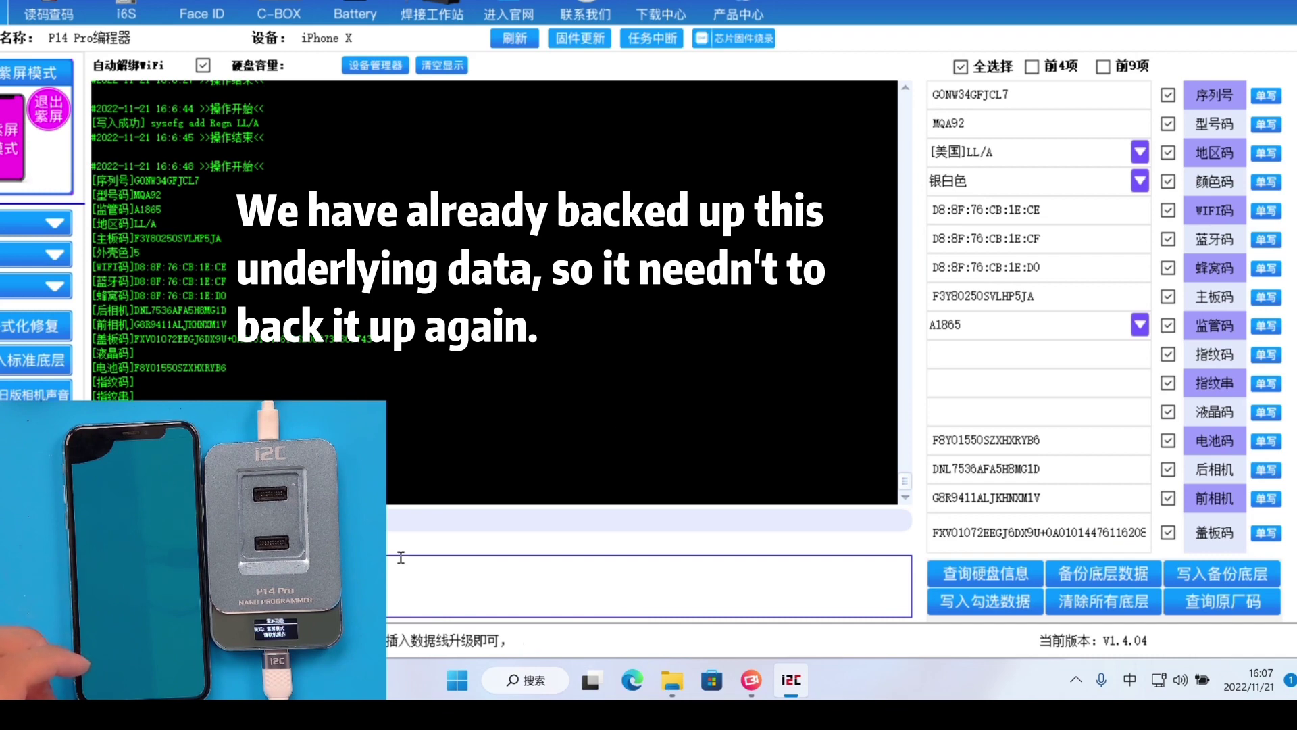
scroll(527, 378, "up", 3)
scroll(527, 378, "down", 2)
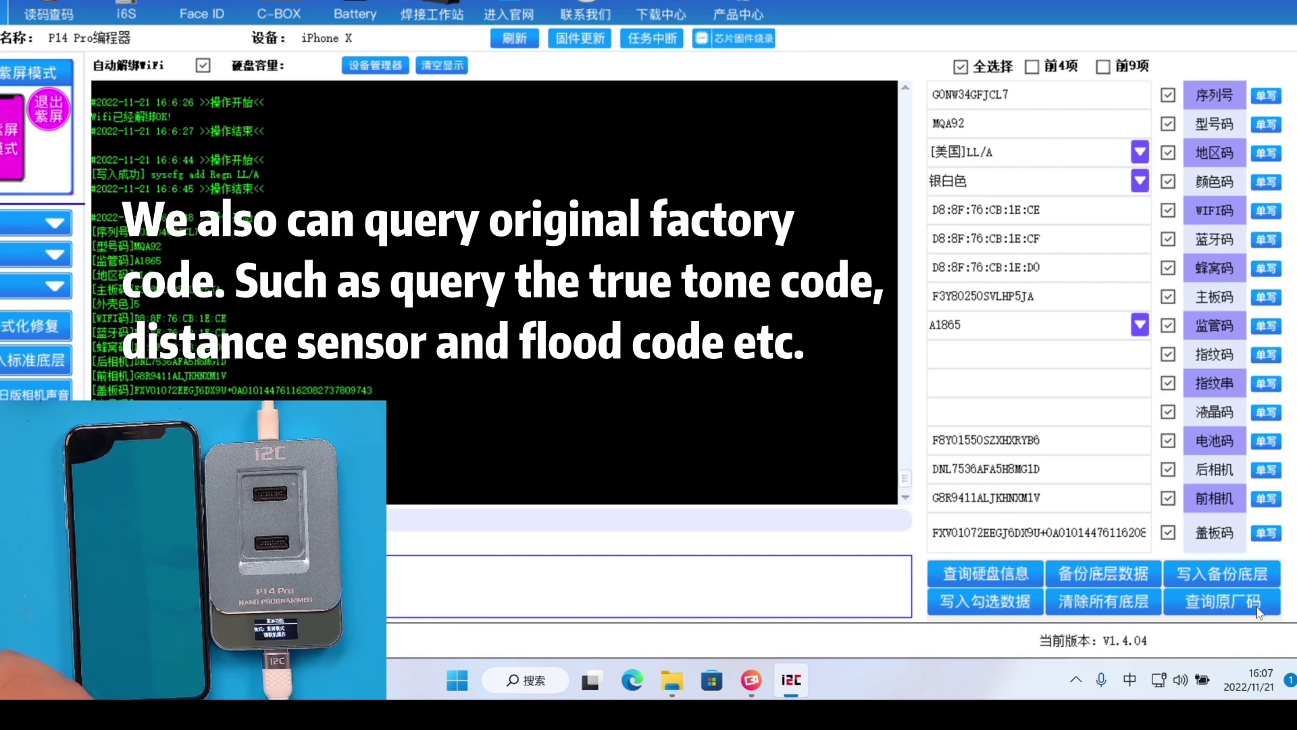
Query the original factory codes and keep regulatory code A1865 after reviewing A1902 and A1901
left_click(1233, 604)
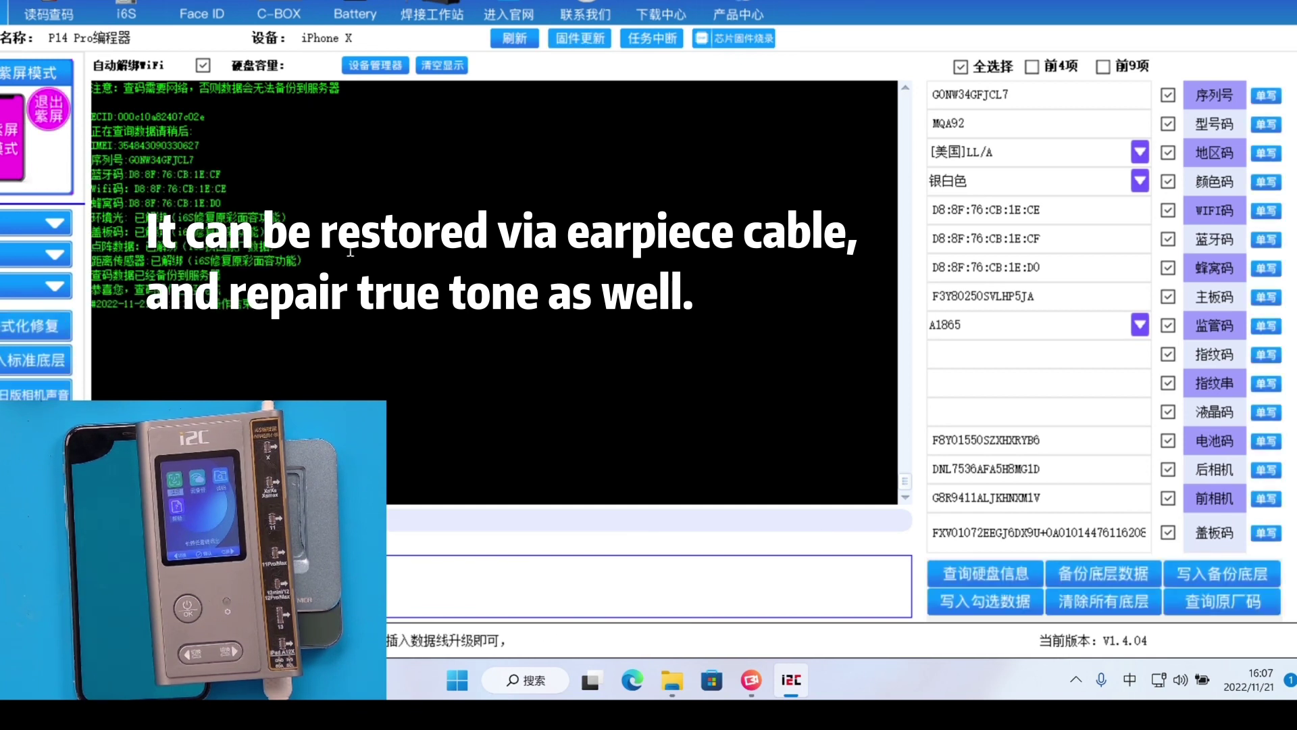
left_click_drag(317, 259, 172, 247)
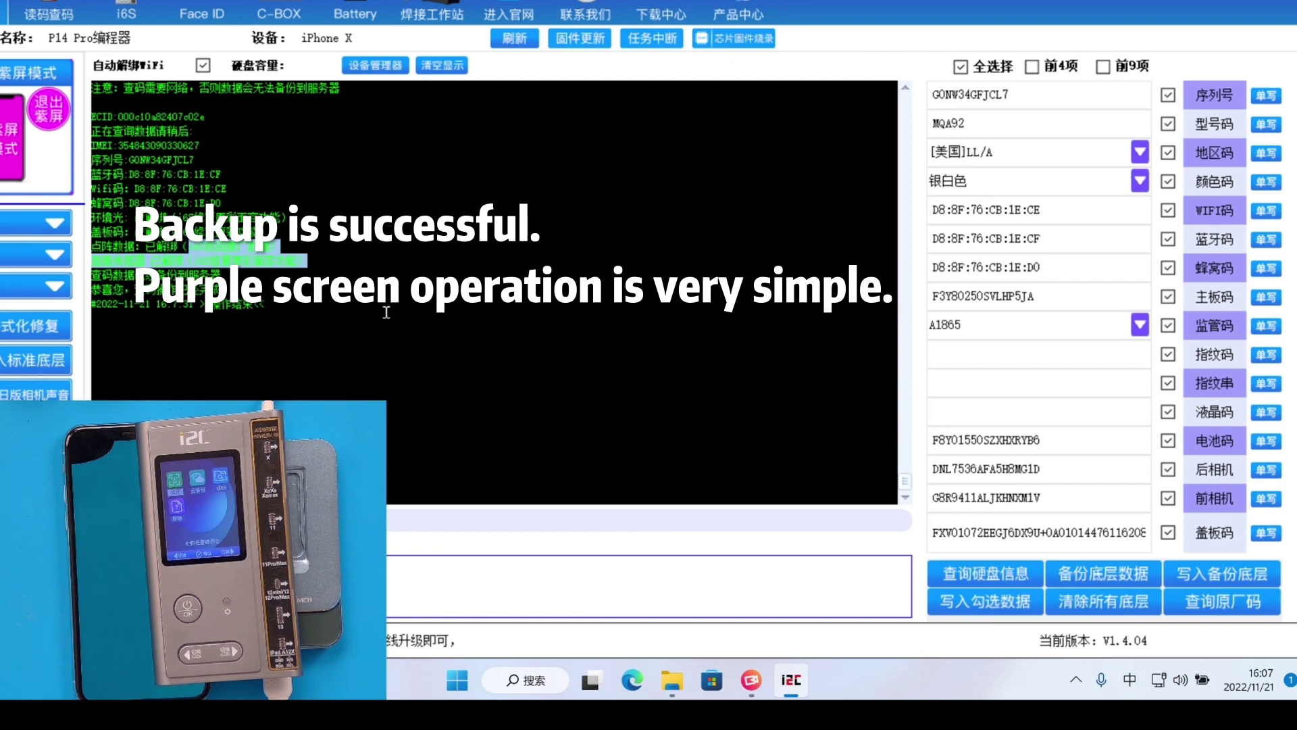
left_click(331, 361)
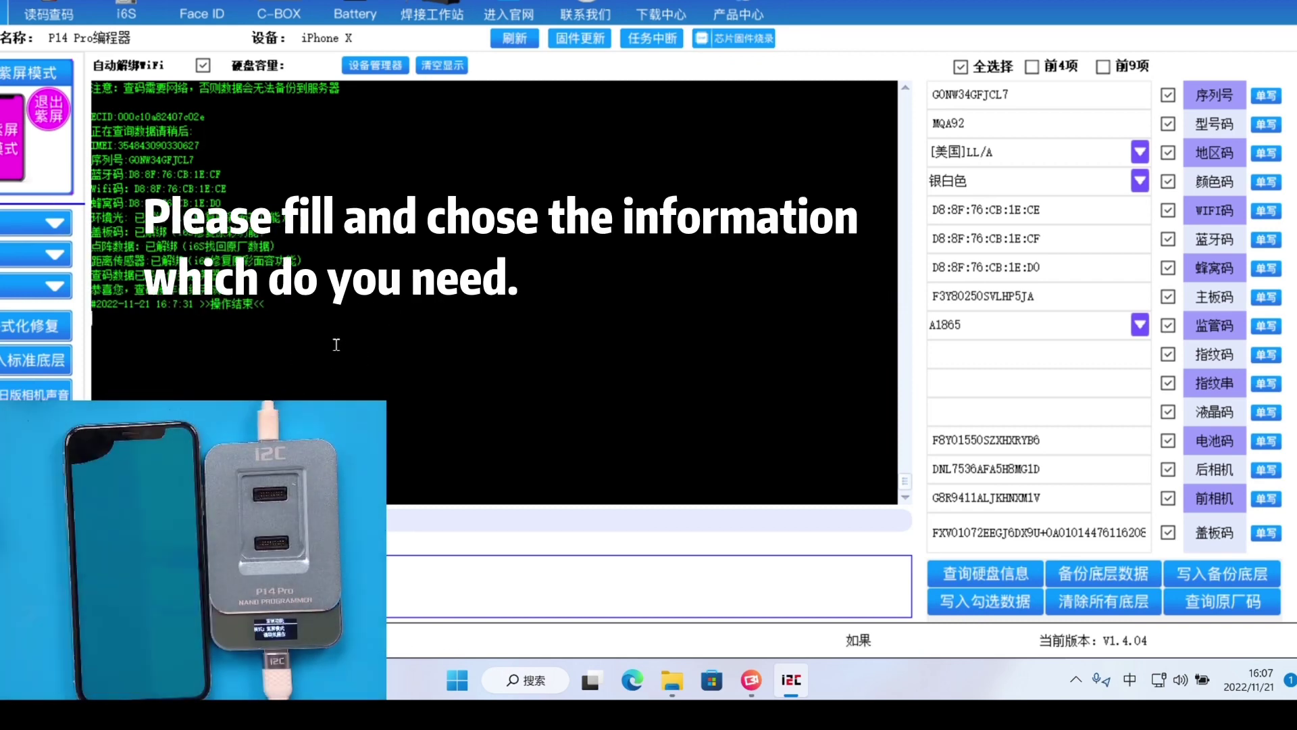
left_click(1007, 330)
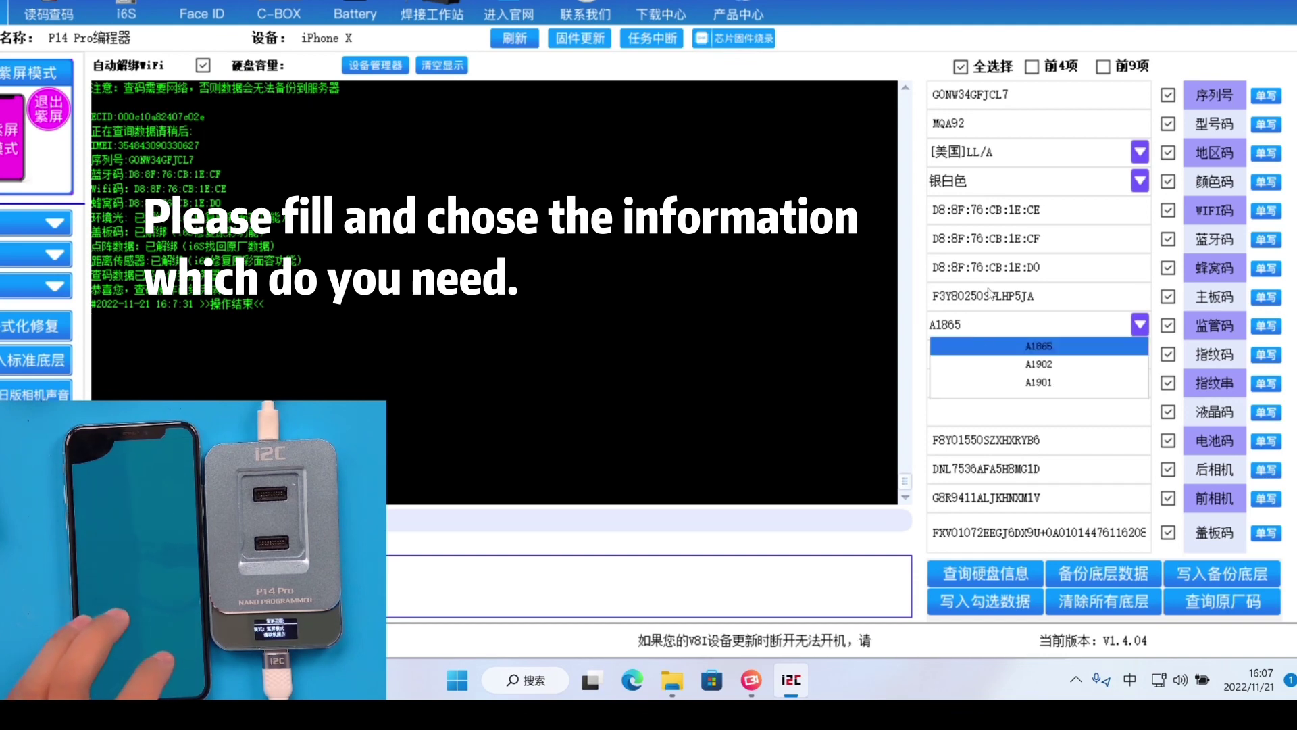
left_click(1008, 343)
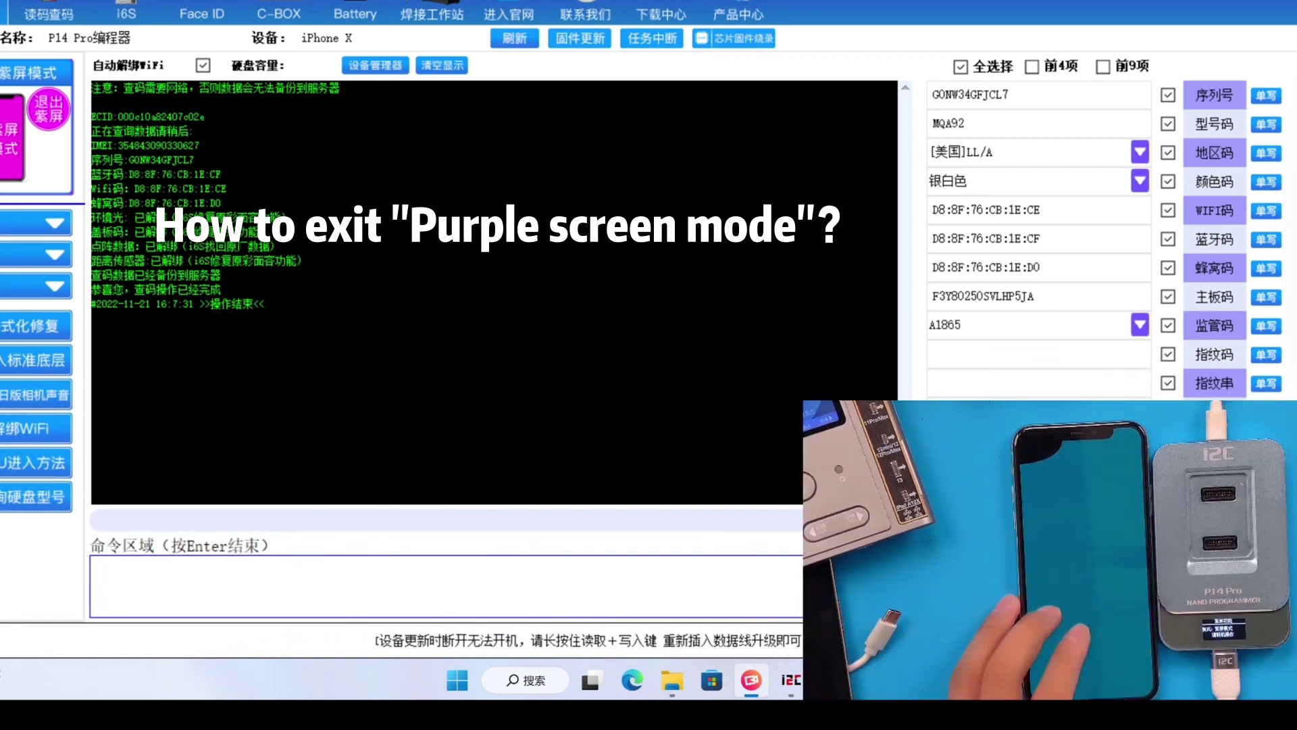
Exit purple-screen mode and return to the Read iOS Info page
left_click(42, 121)
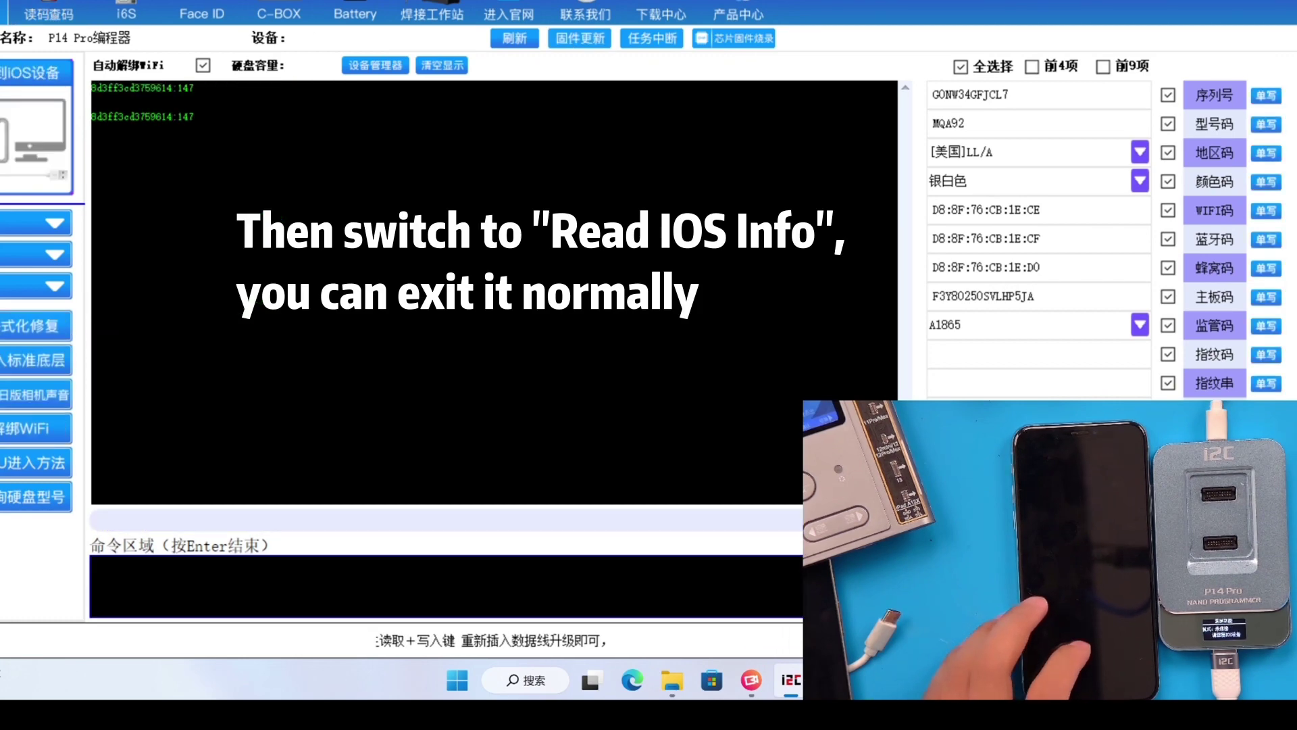
left_click(49, 13)
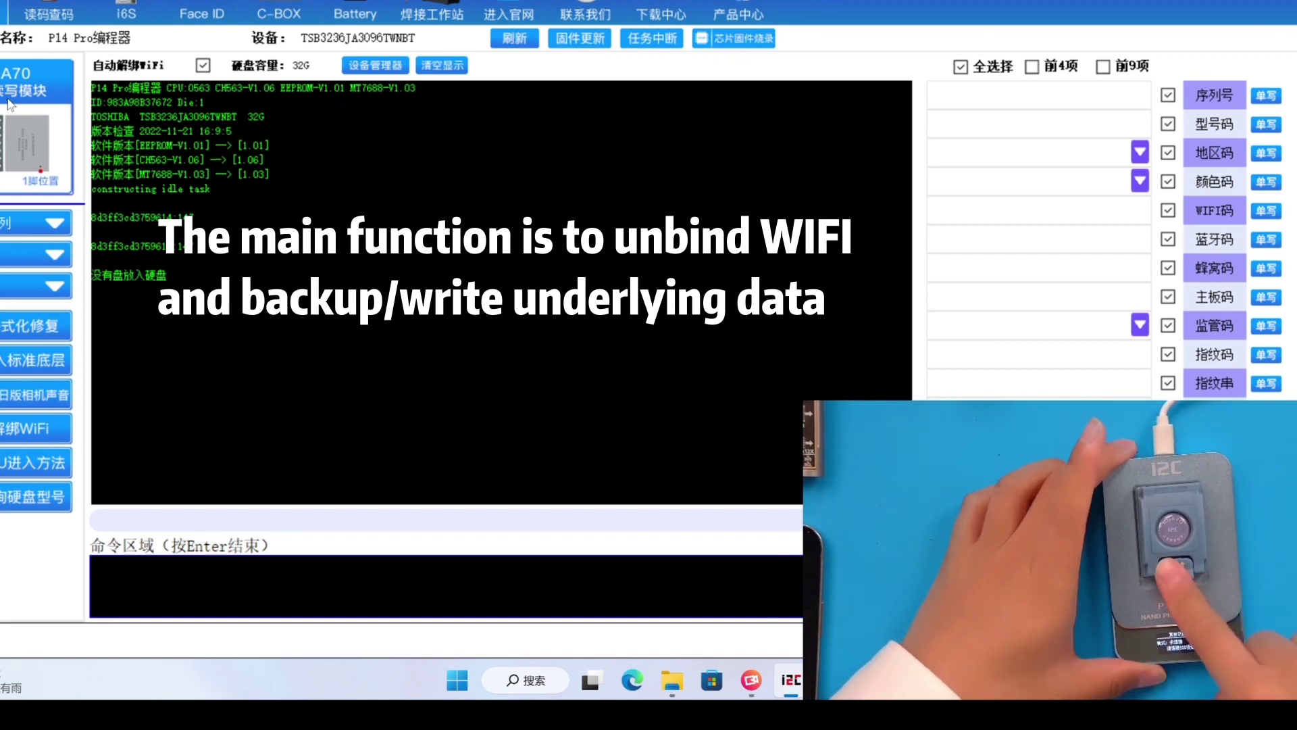
Choose the device series in the left dropdowns and unbind the drive's WiFi
left_click(49, 222)
left_click(6, 240)
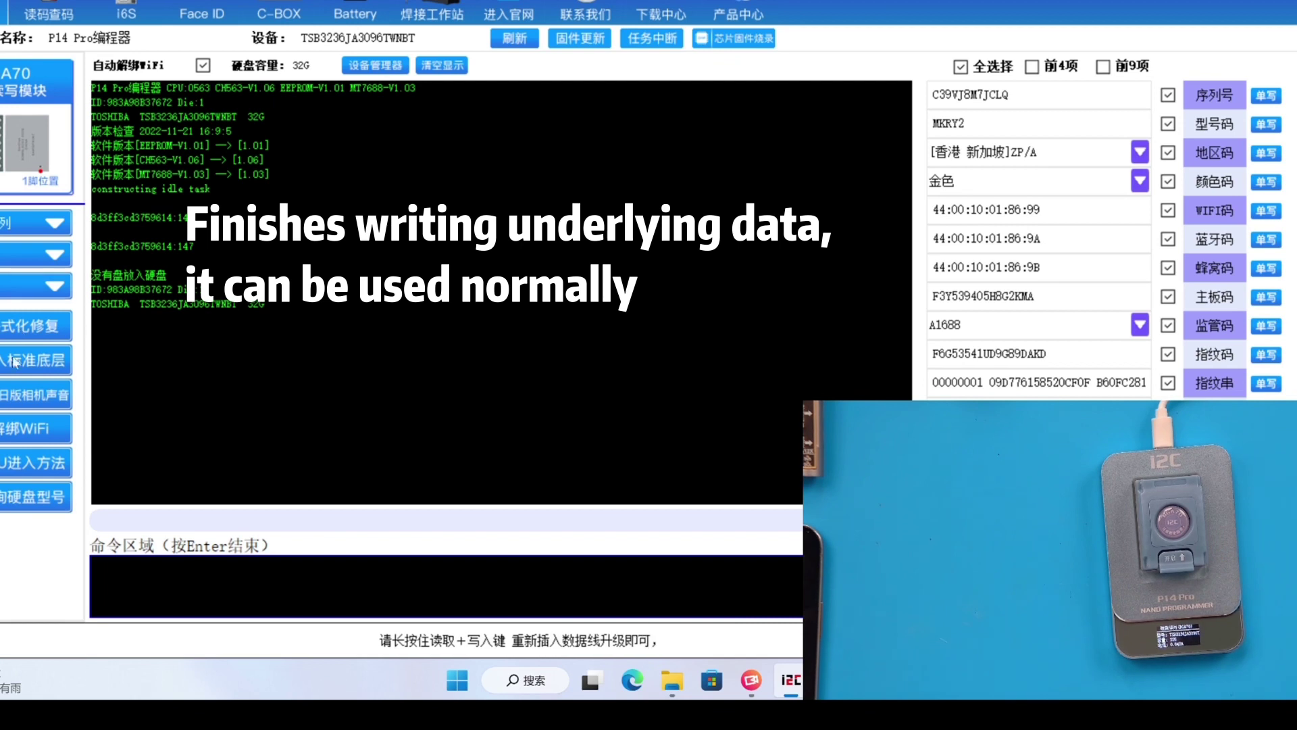
left_click(47, 229)
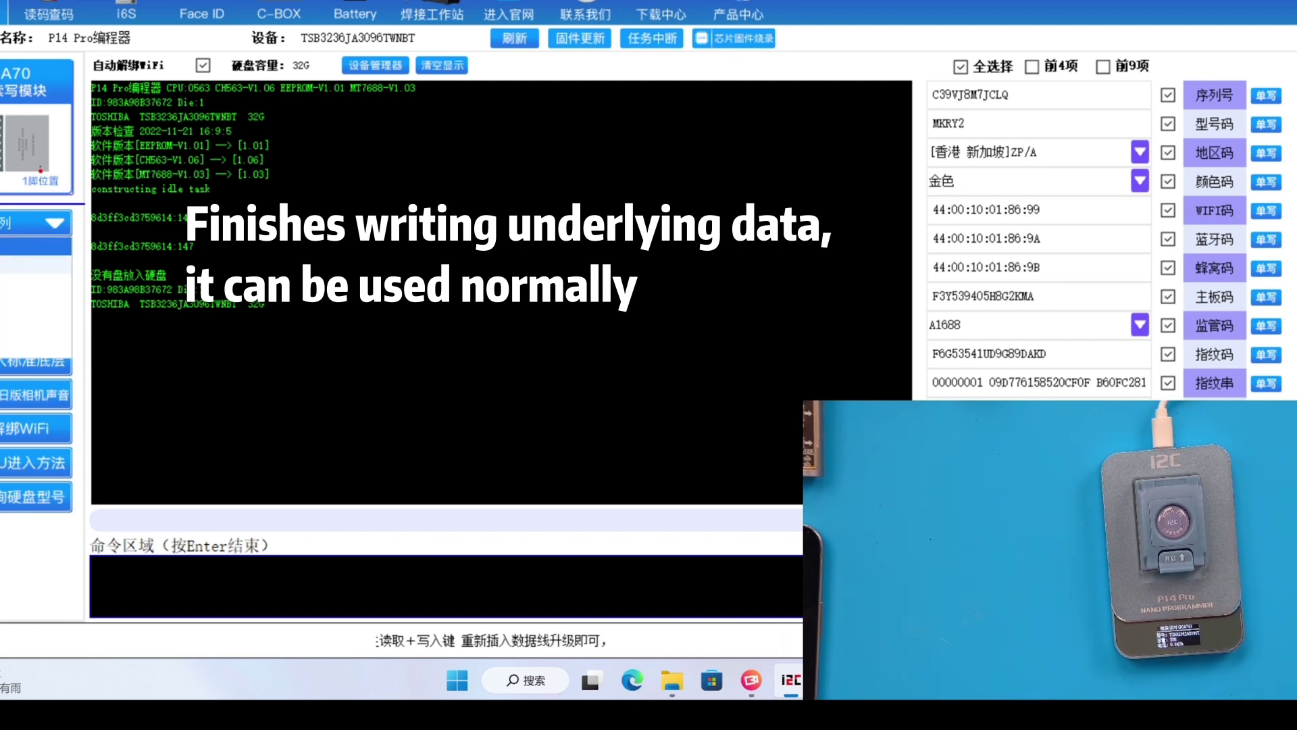
left_click(13, 263)
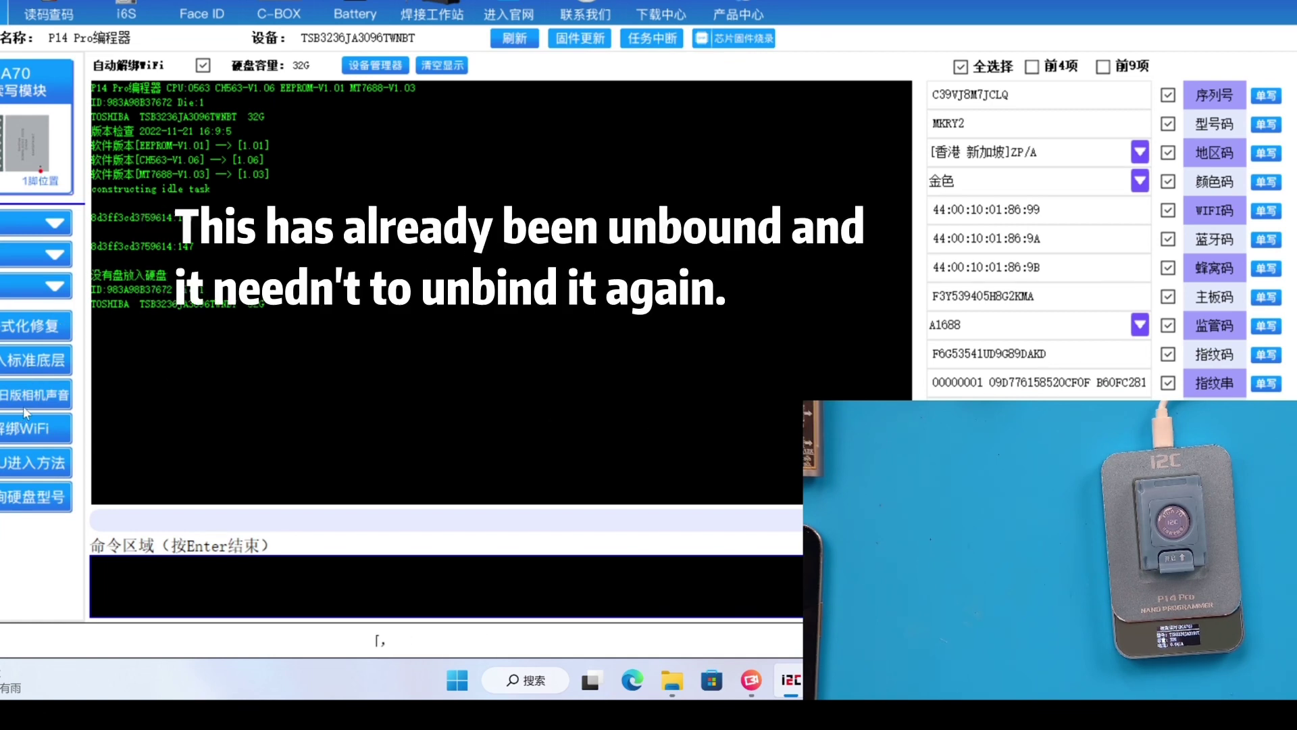
left_click(31, 431)
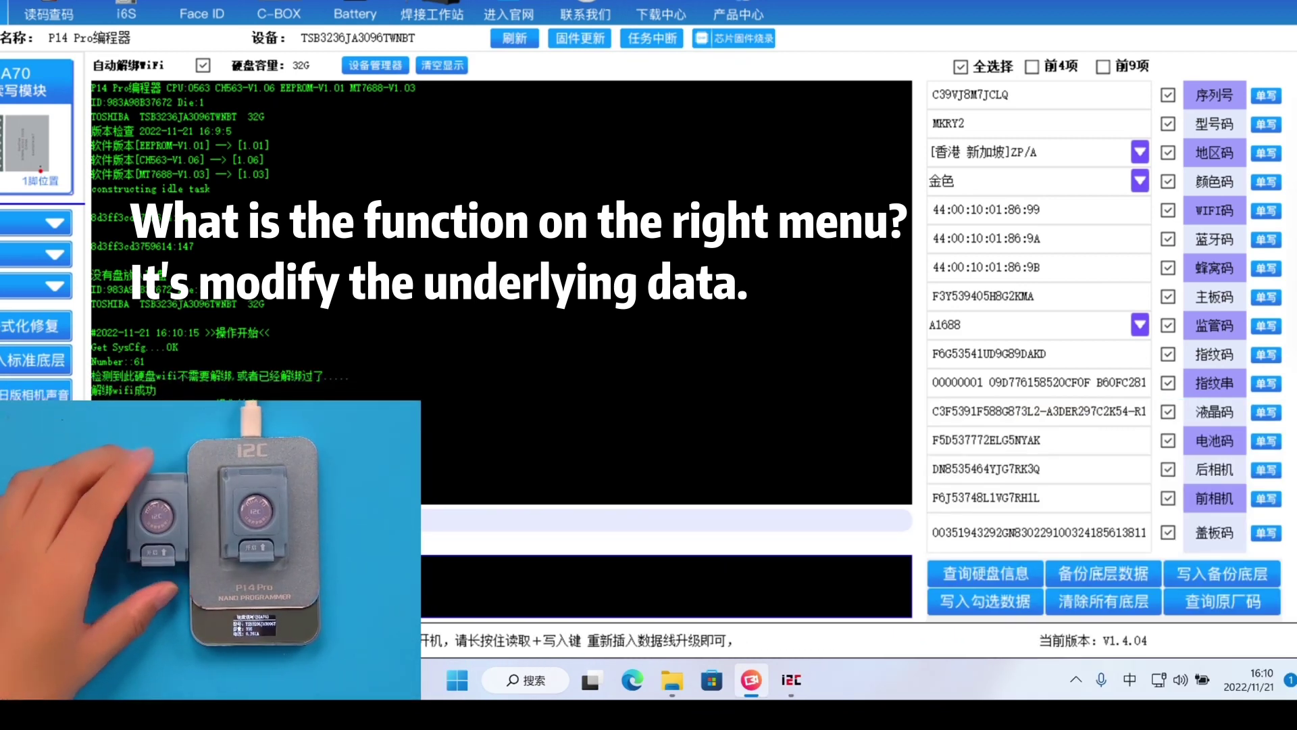
Write region code [中国大陆]CH/A to the drive with 单写
left_click(1126, 162)
left_click(1086, 181)
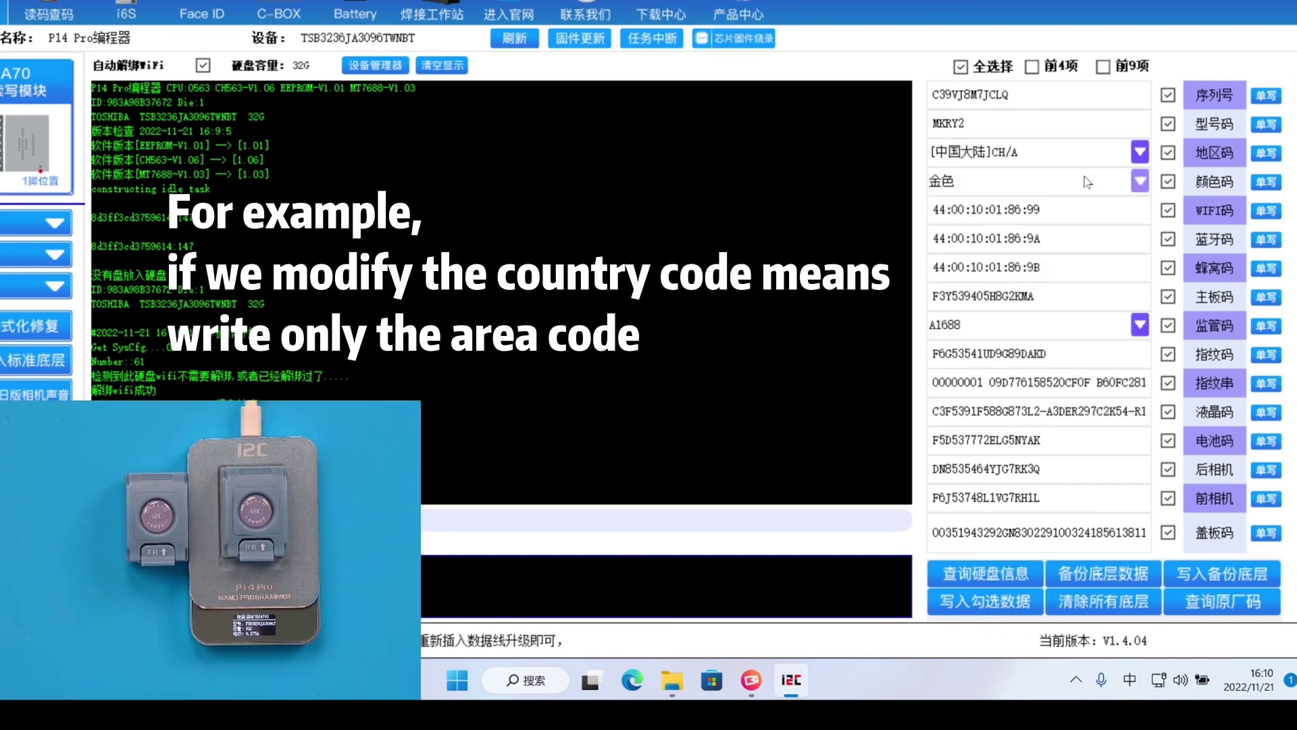
left_click(1265, 156)
Write colour code 玫瑰金, then change and write it as 银白色
left_click(1140, 181)
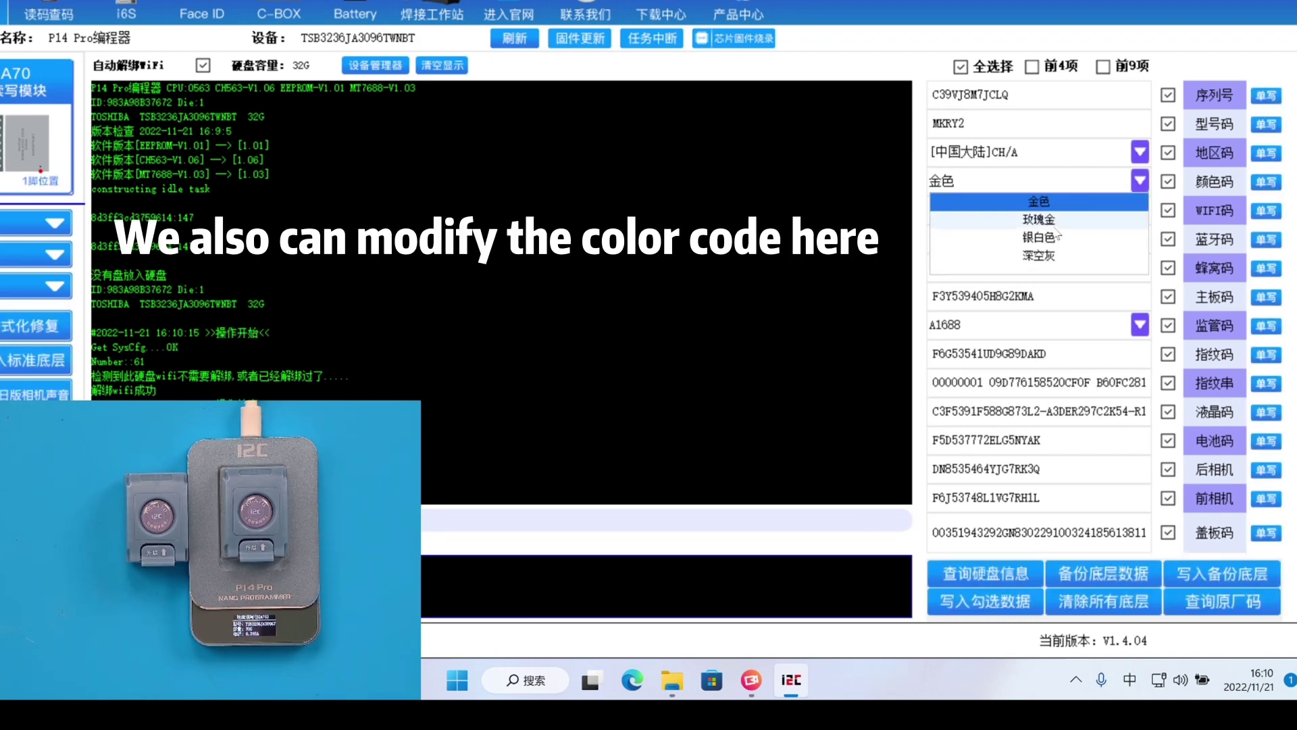
left_click(1059, 237)
left_click(1263, 185)
left_click(1139, 182)
left_click(1059, 217)
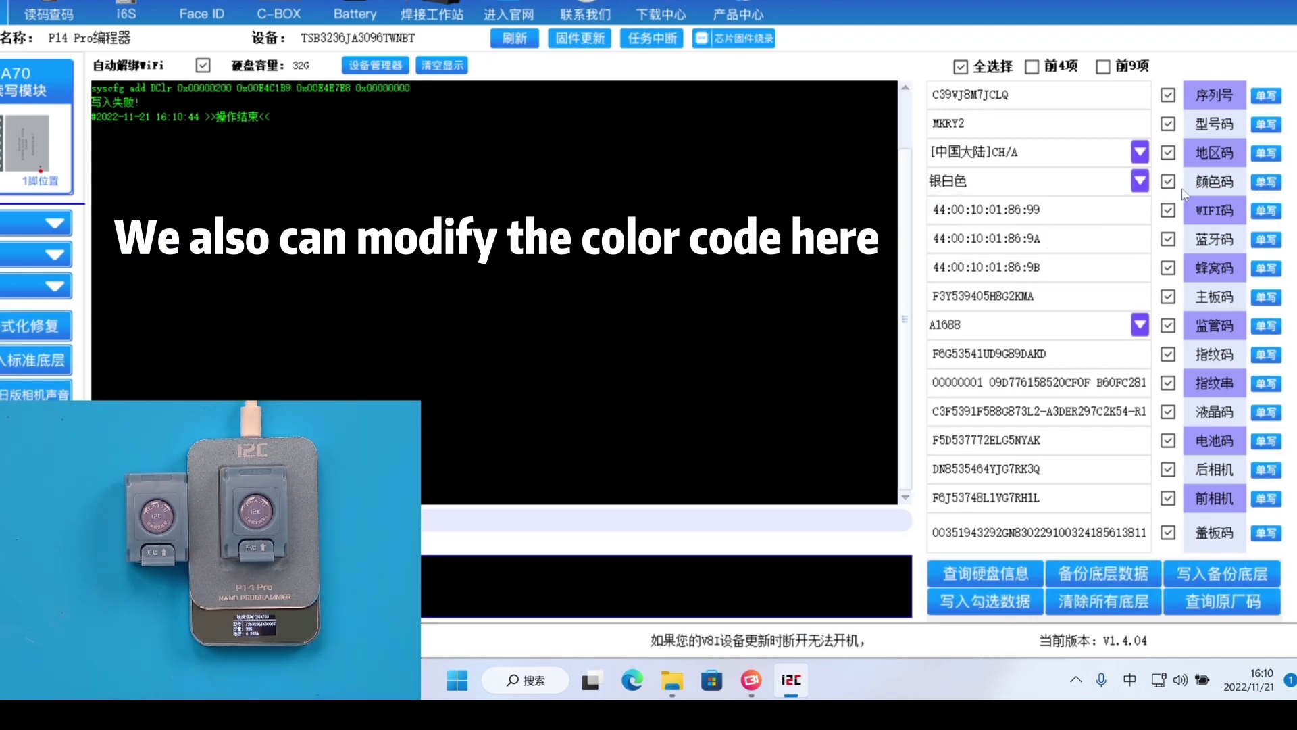
left_click(1265, 181)
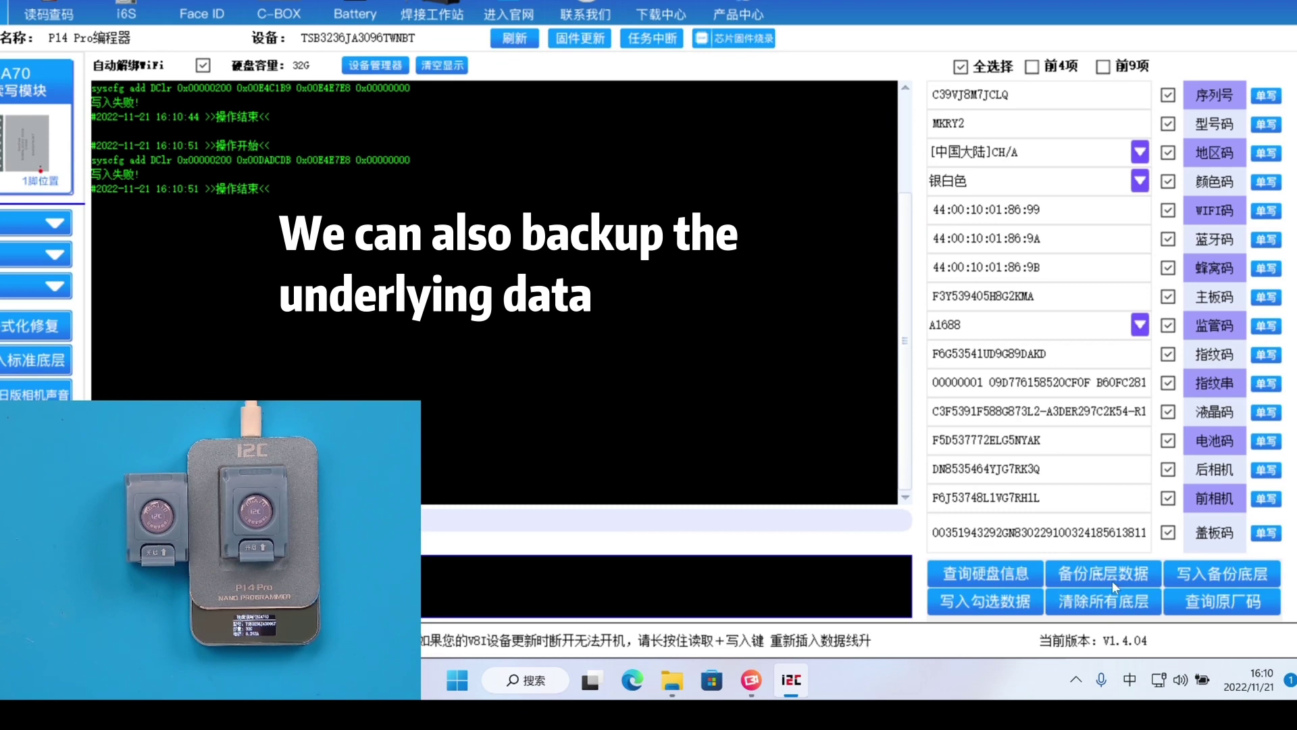
Save the drive's underlying data to a text file, write it back, and re-tick 全选择
left_click(1113, 580)
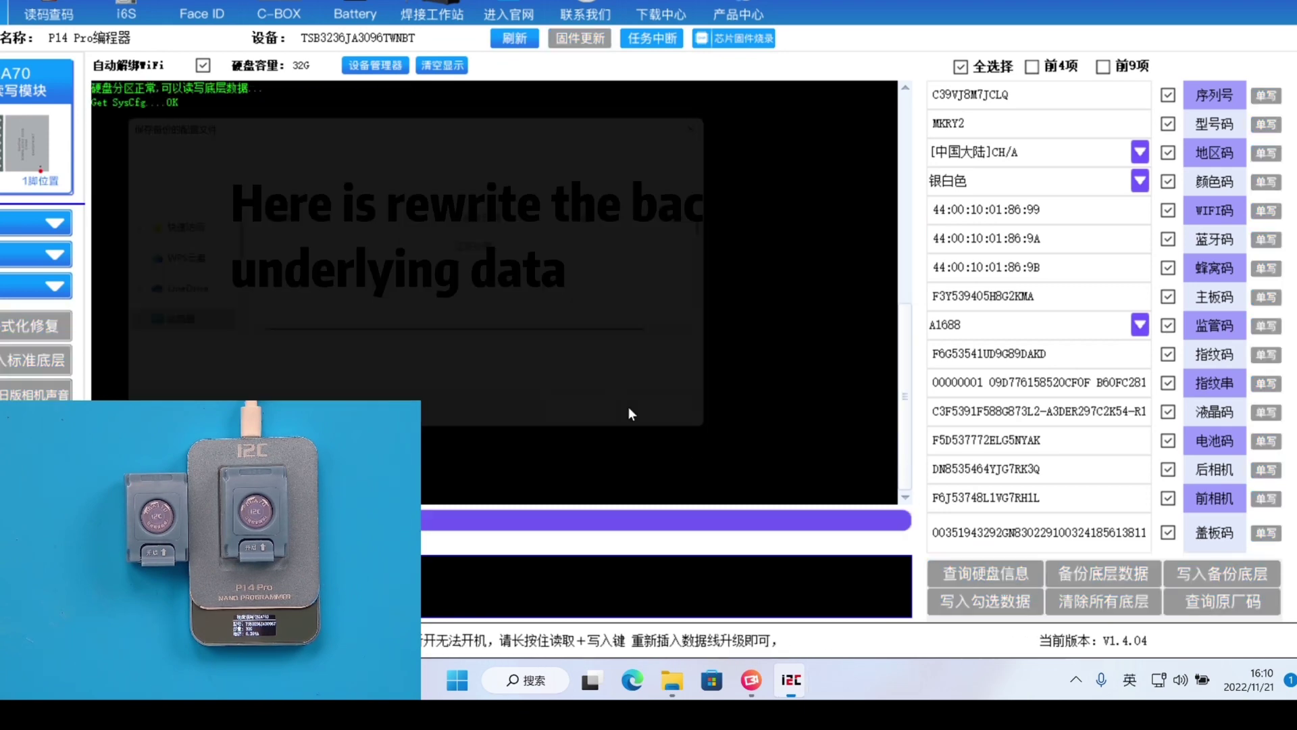
left_click(626, 448)
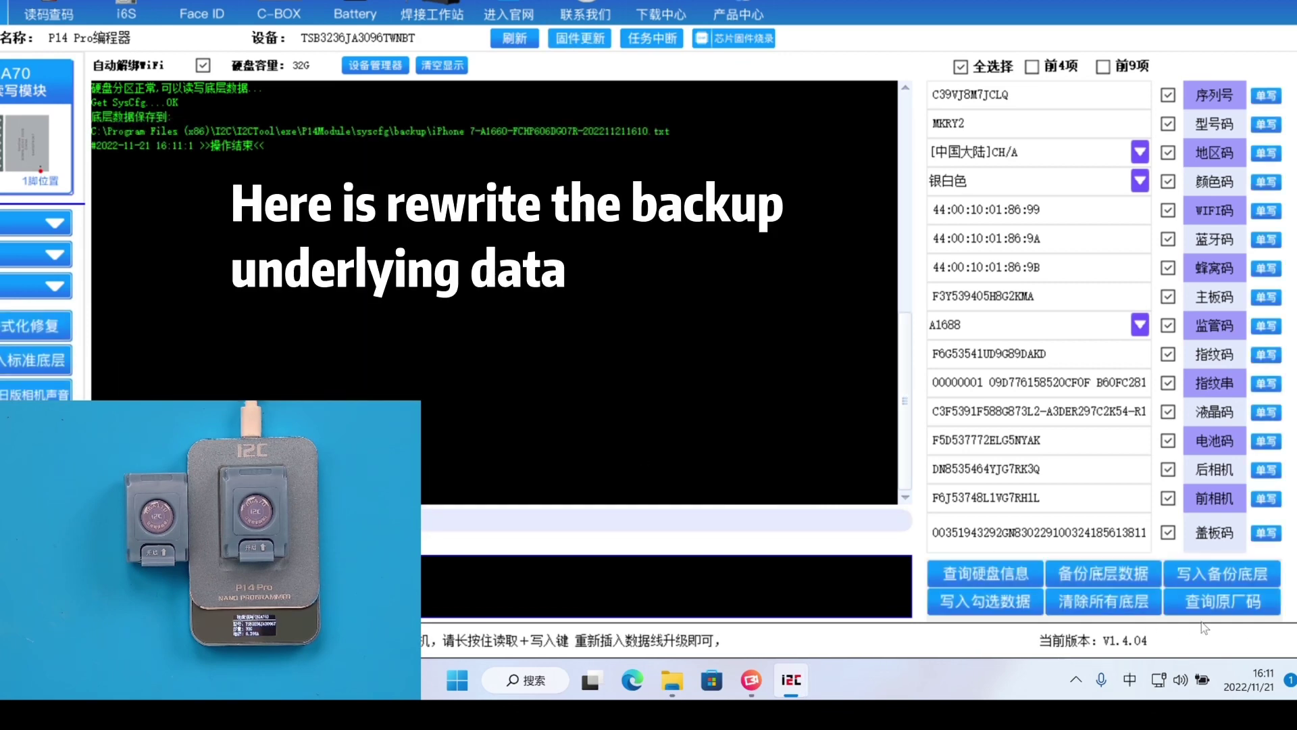
left_click(1217, 569)
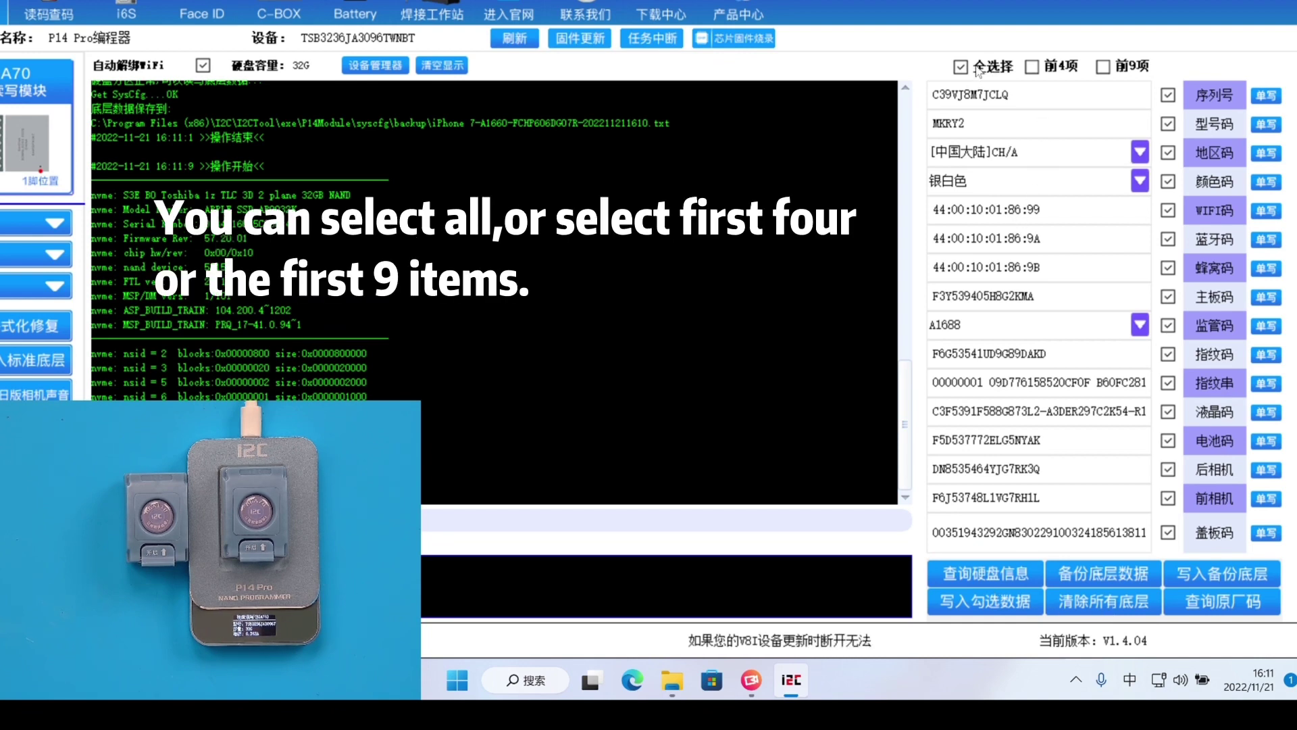
left_click(1035, 67)
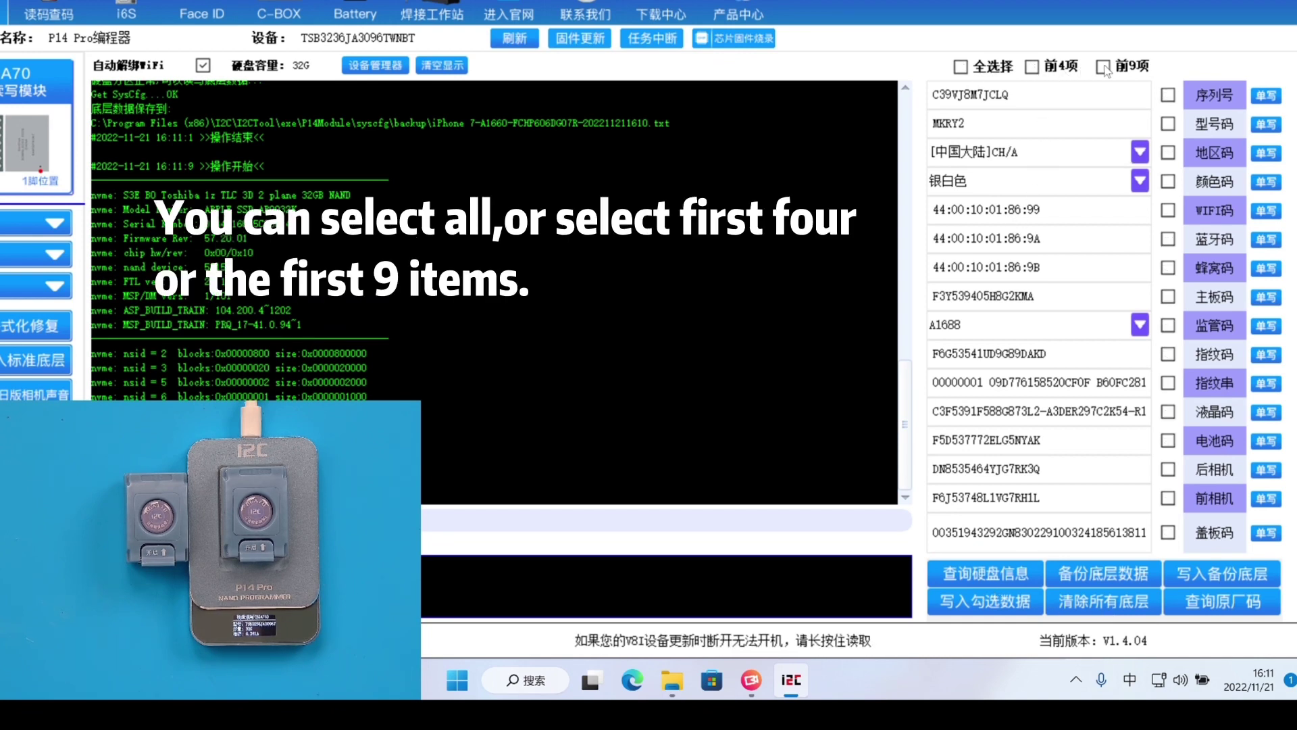
left_click(966, 68)
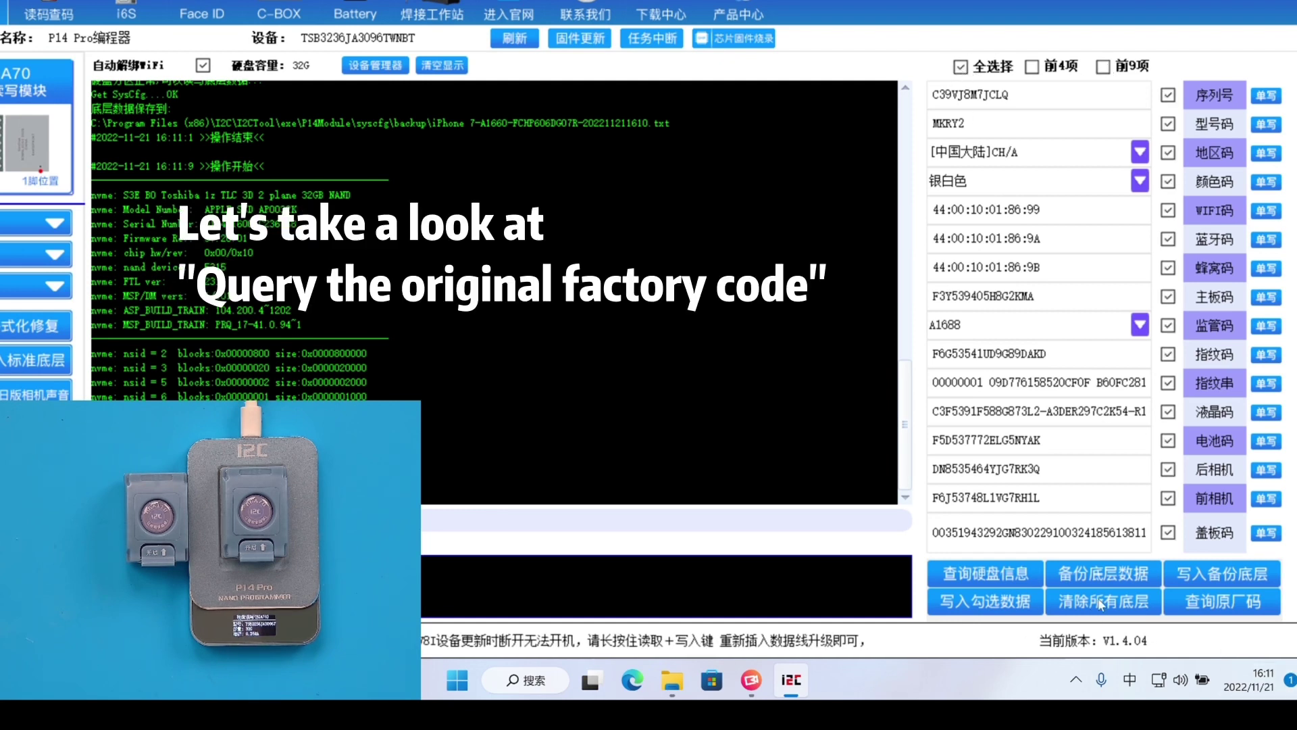
Run the original-code query so the IMEI, serial, Bluetooth, Wi‑Fi and cellular codes print in the log
left_click(1224, 611)
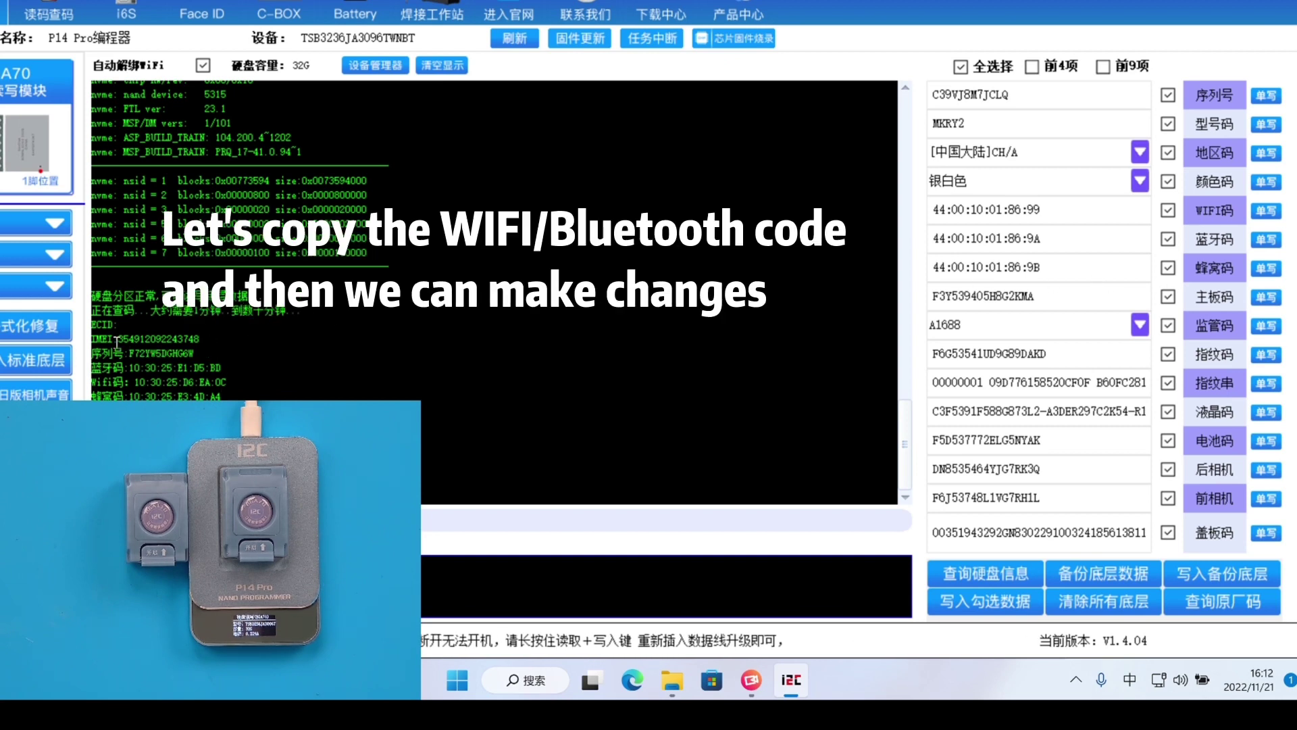
left_click_drag(119, 337, 201, 353)
left_click(128, 370)
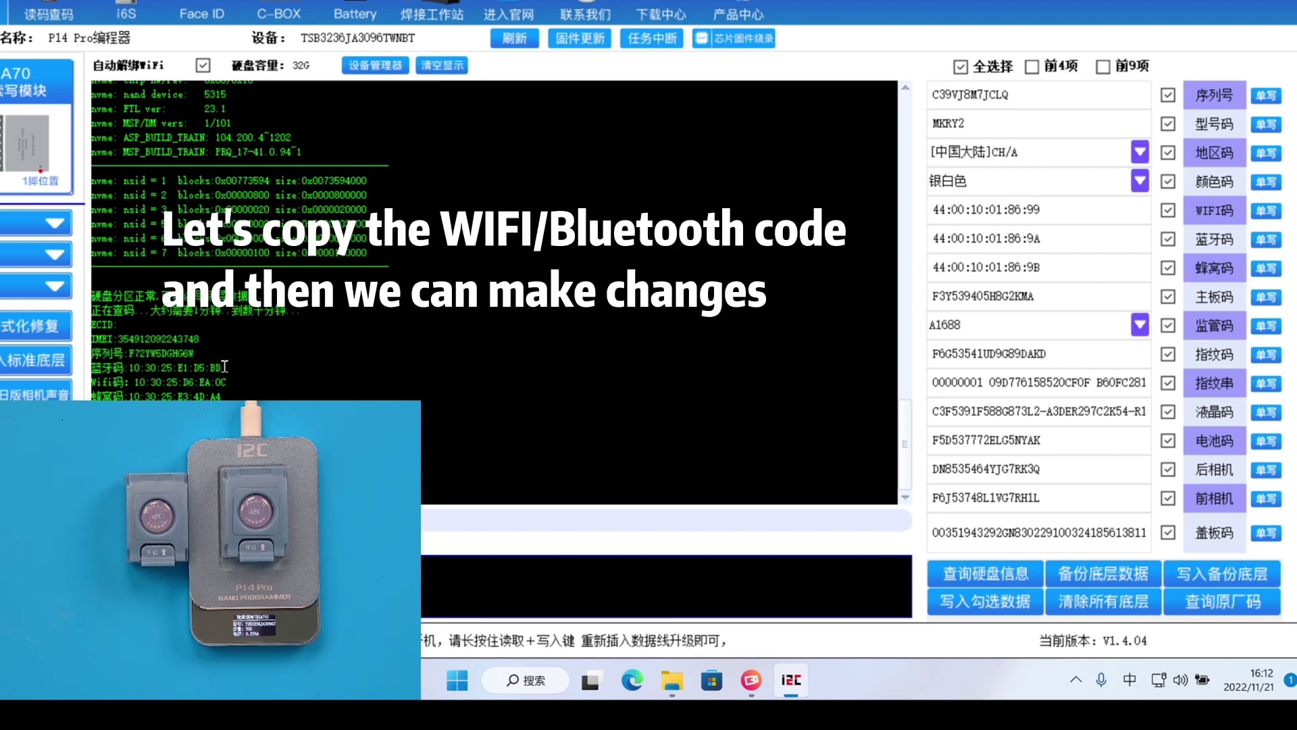
left_click(219, 370, "shift")
key("ctrl+c")
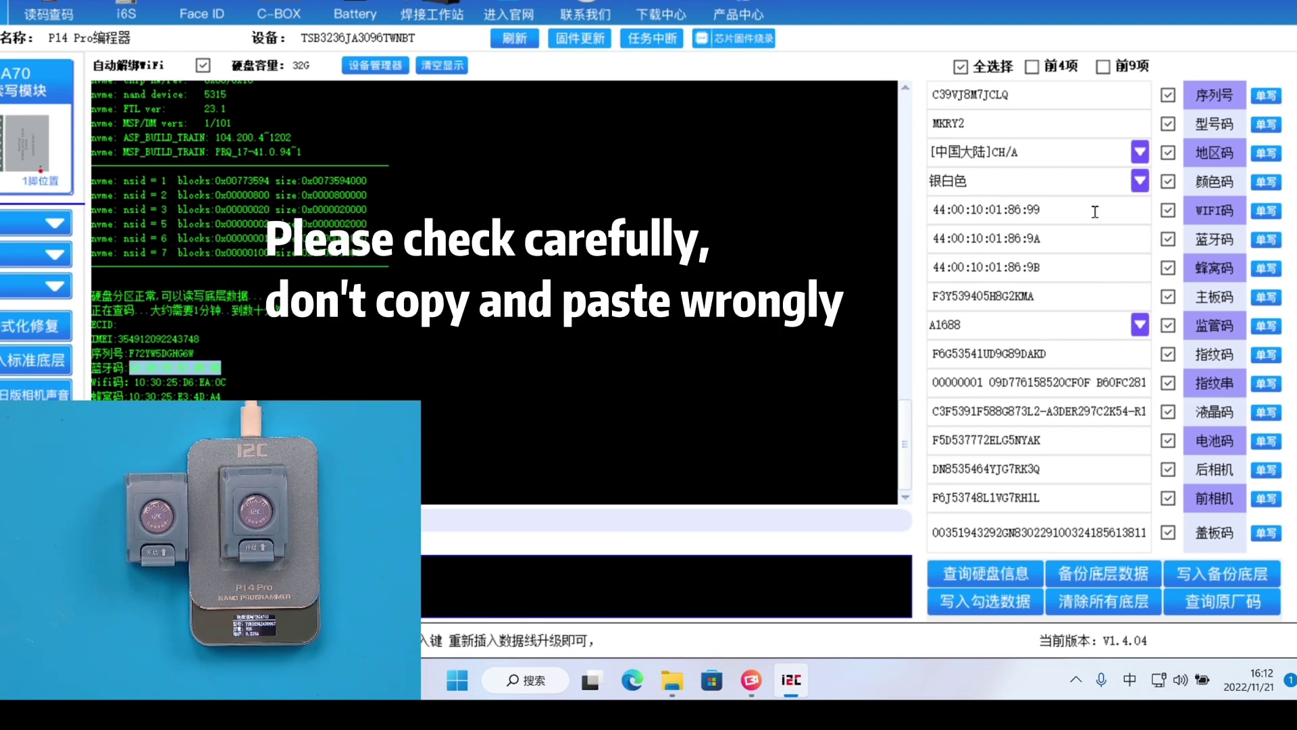
left_click_drag(1095, 212, 932, 219)
right_click(947, 217)
left_click(1014, 293)
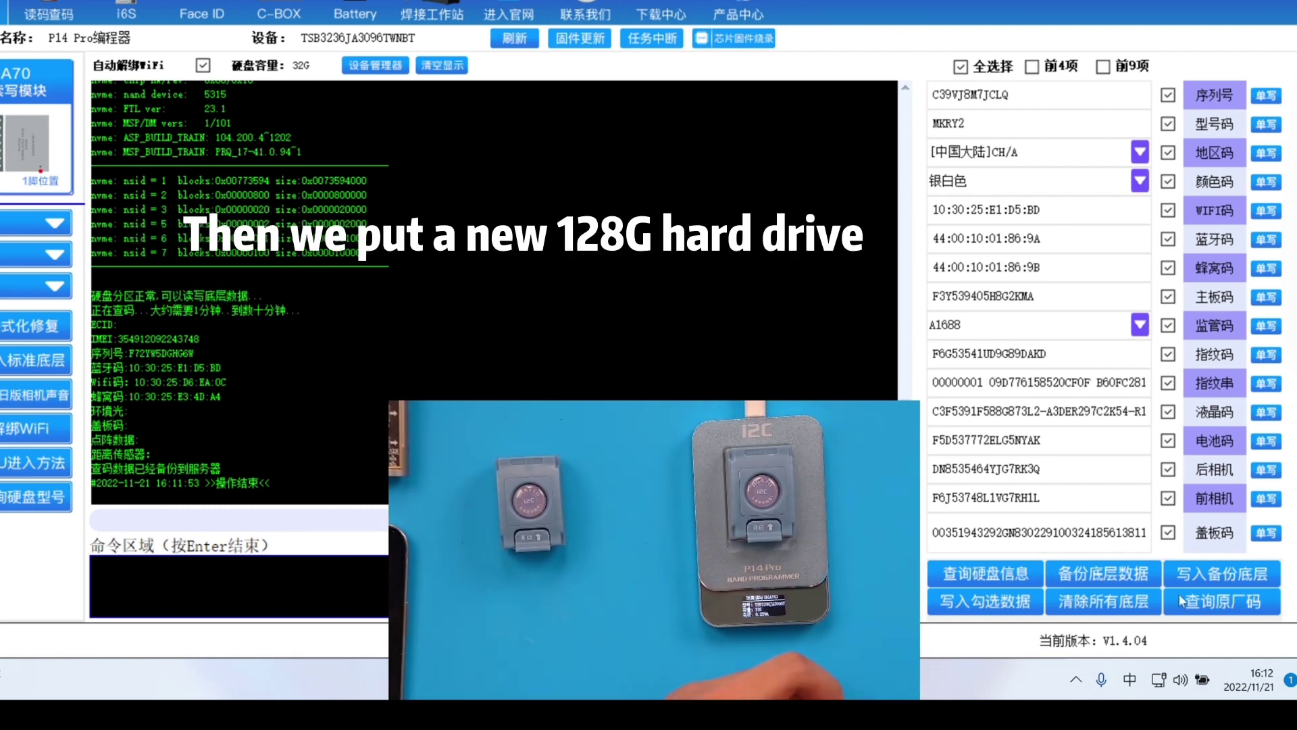
Write the backed-up underlying data to the new 64G Toshiba drive
left_click(1210, 570)
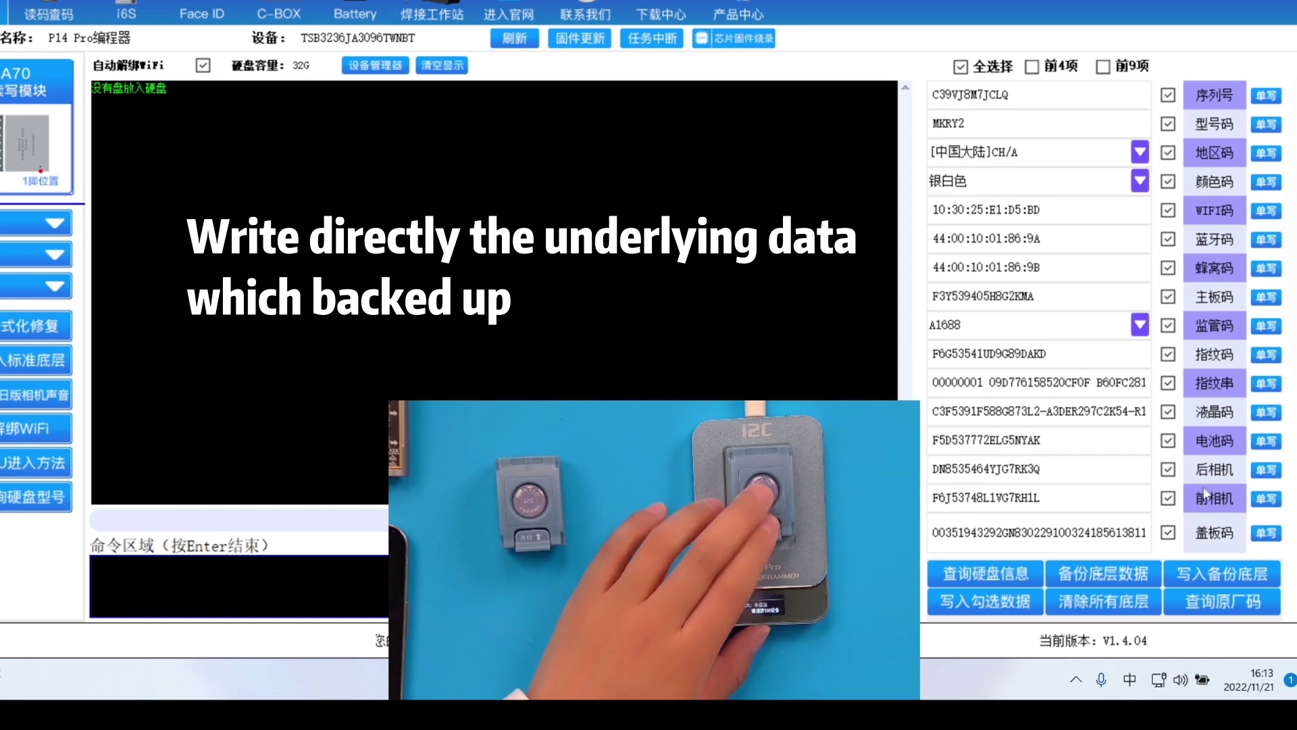
left_click(1219, 575)
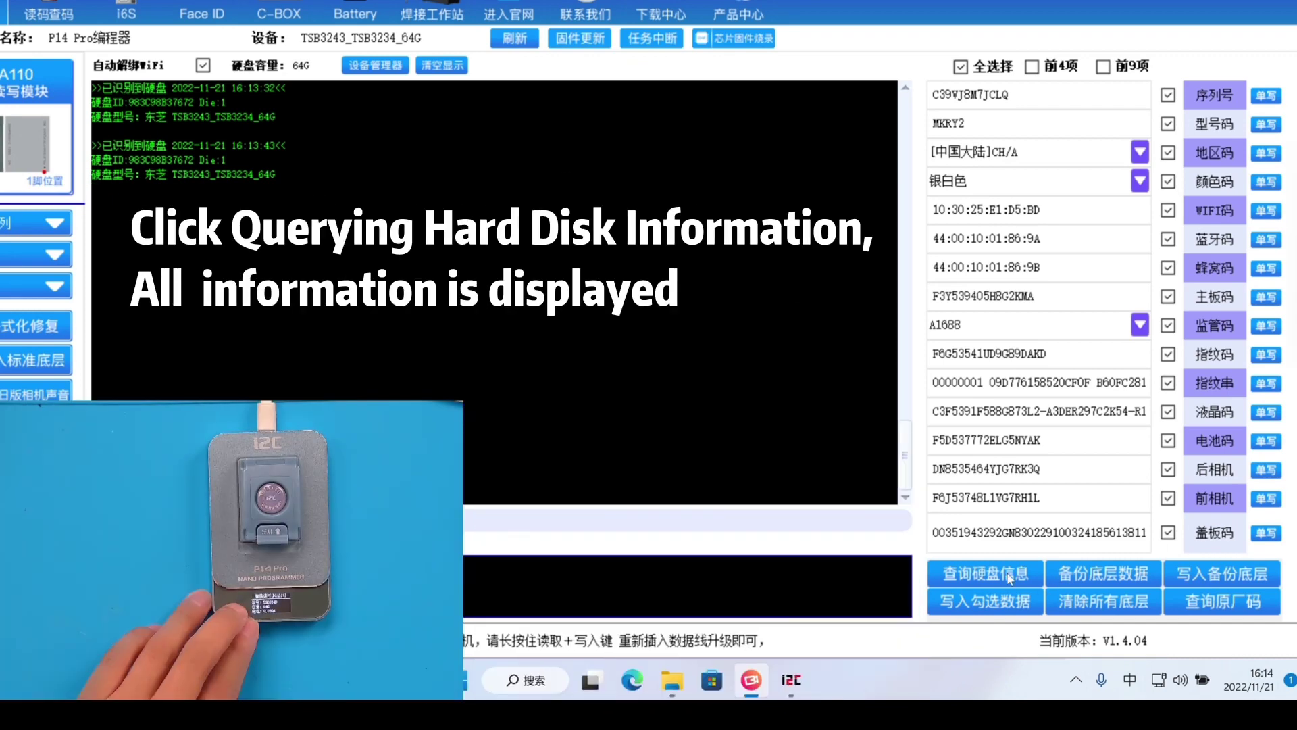
Query the inserted drive, then pick another phone model, giving regulatory model A2100
left_click(1001, 569)
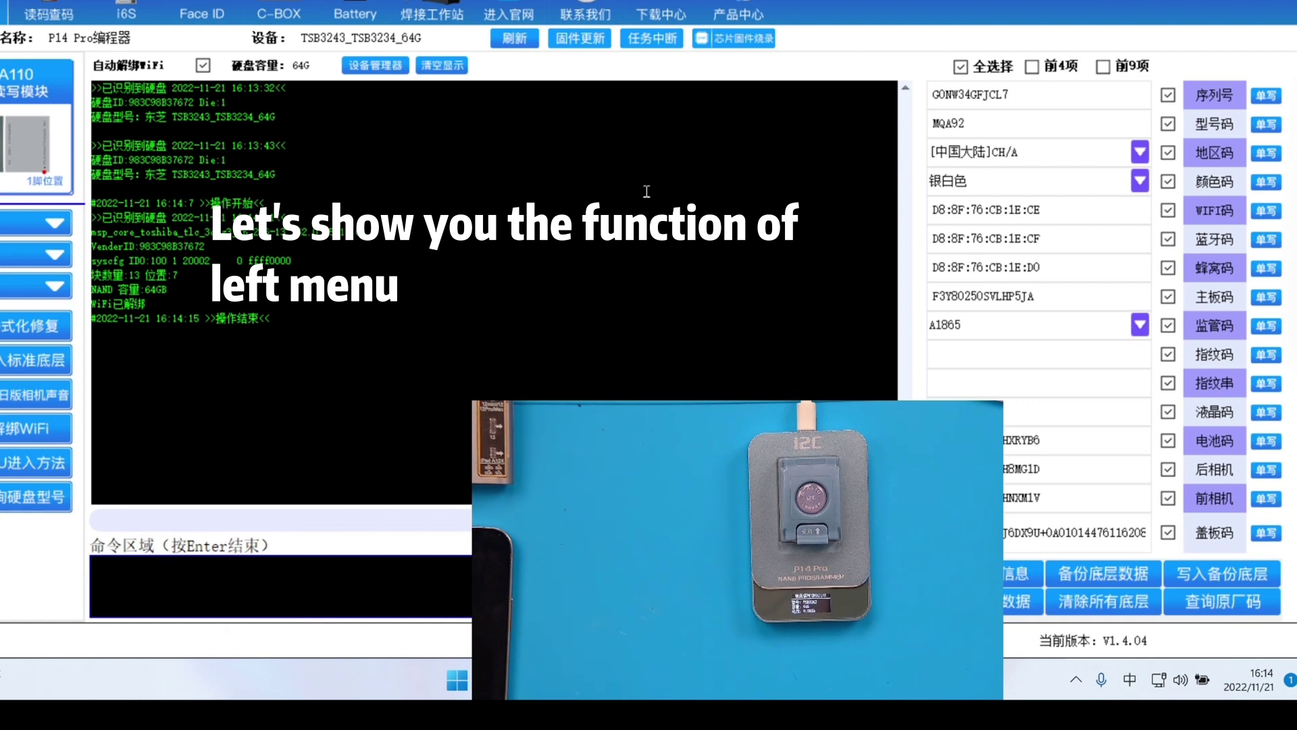
left_click(56, 224)
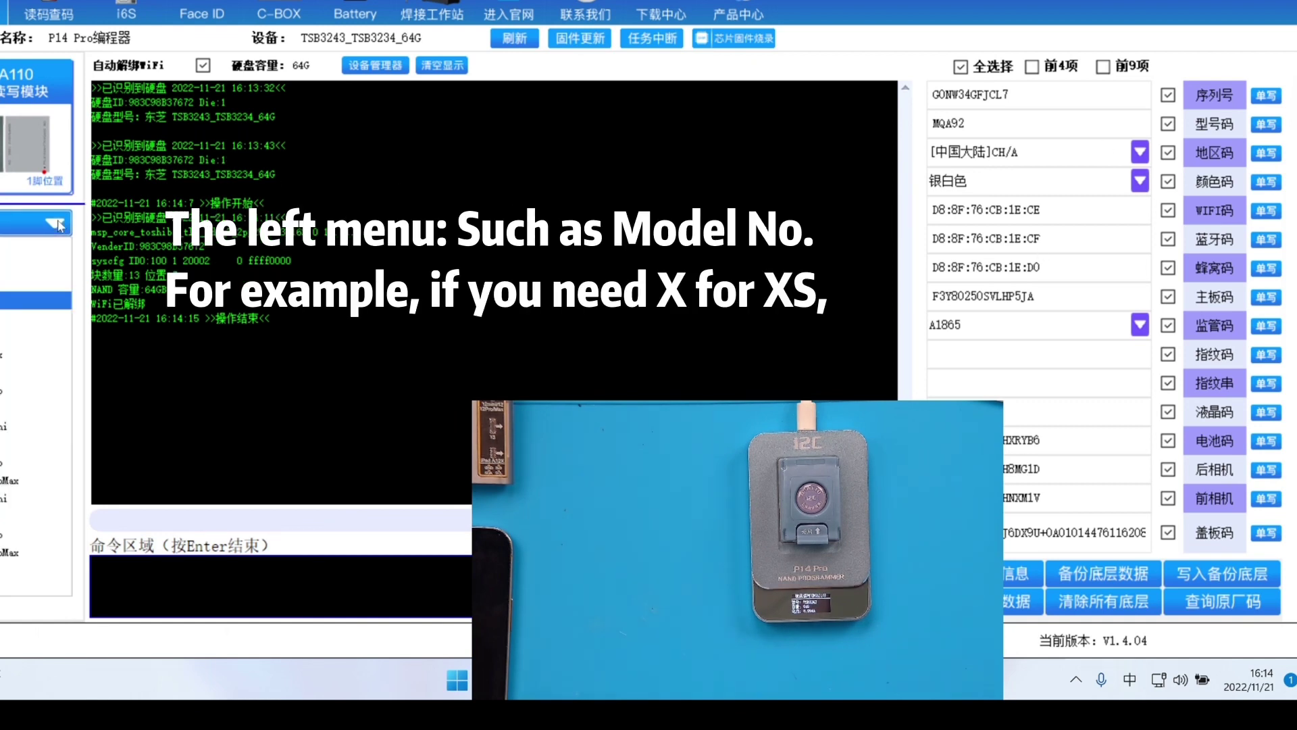
left_click(14, 297)
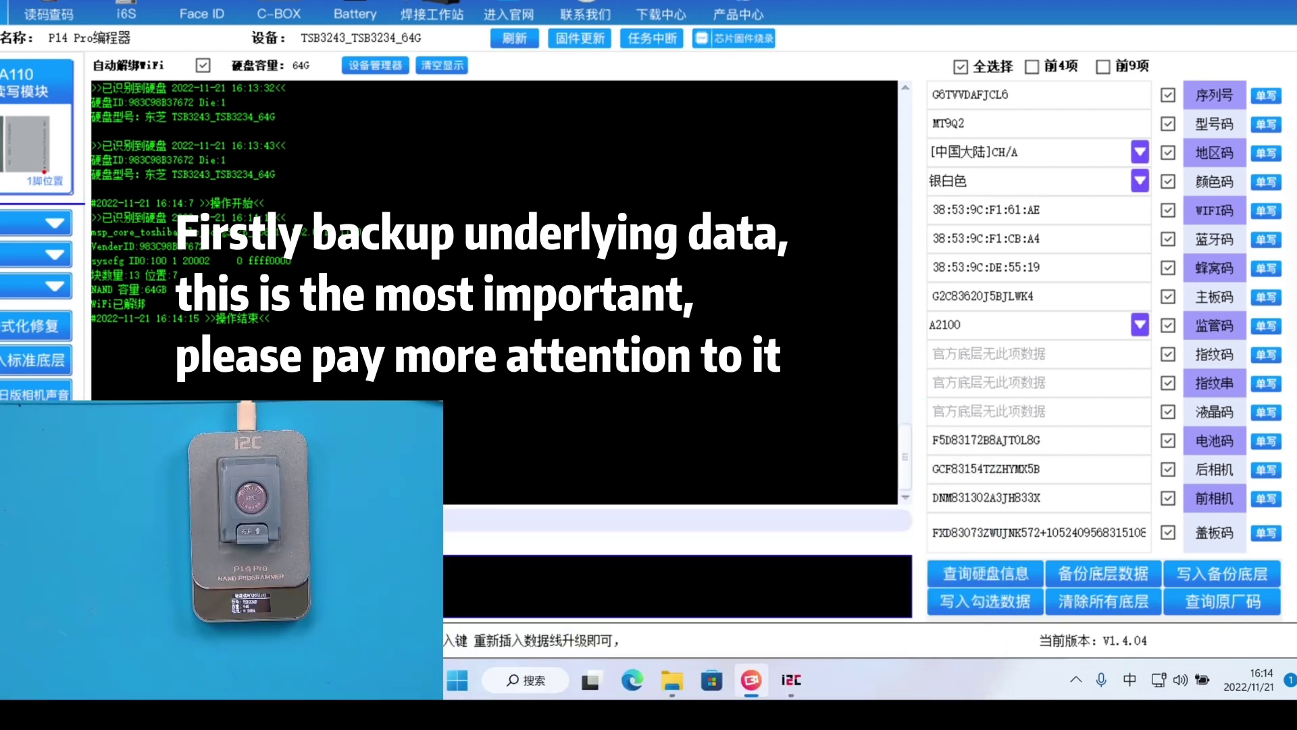
Back up the 64G disk's underlying data and save it as a .txt file in the syscfg folder
left_click(1105, 573)
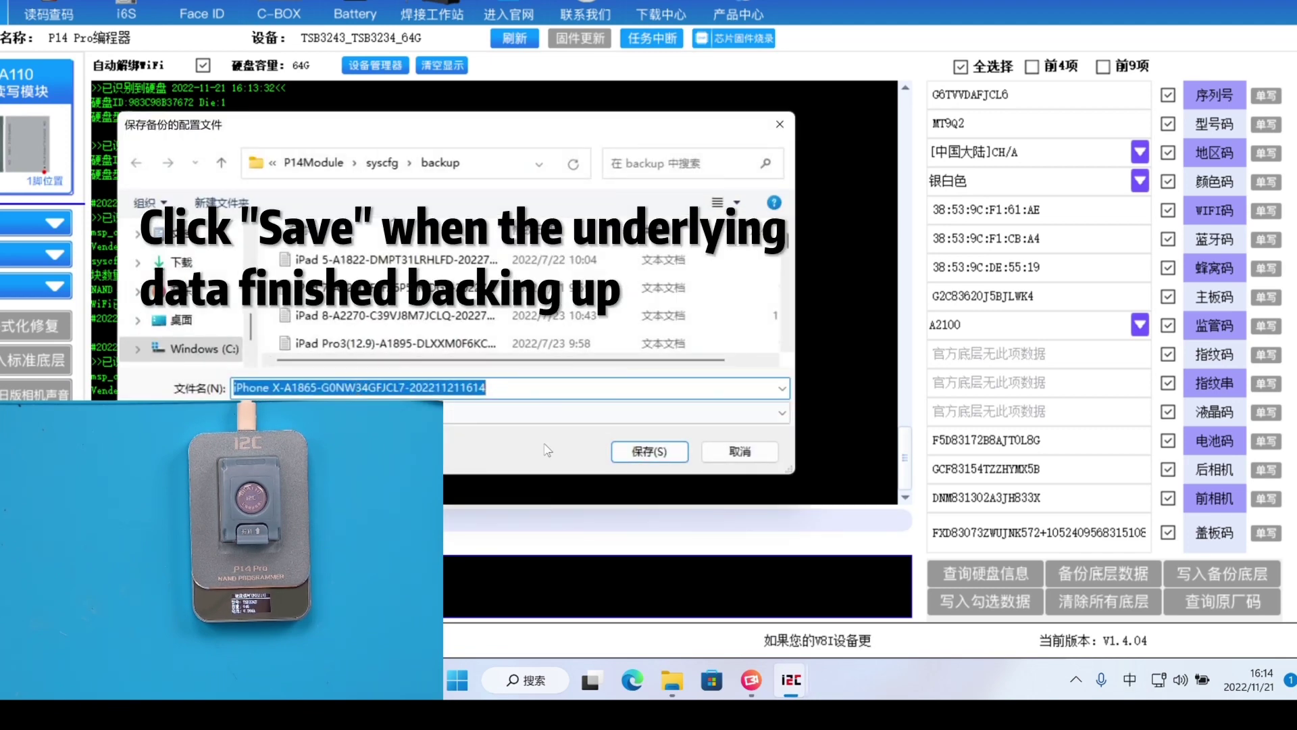
left_click(650, 450)
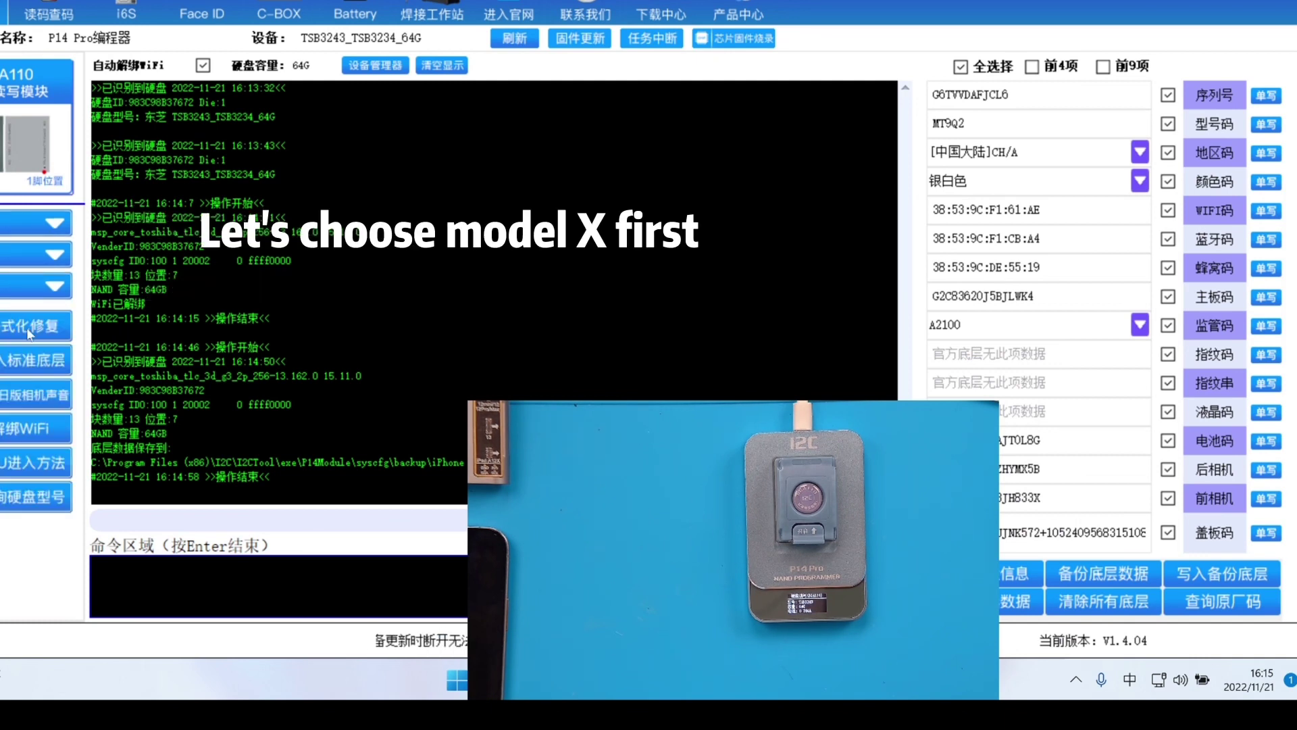
Format-repair the disk for iPhone XS, write the backup layer, then write a standard iPhone 11 layer
left_click(30, 330)
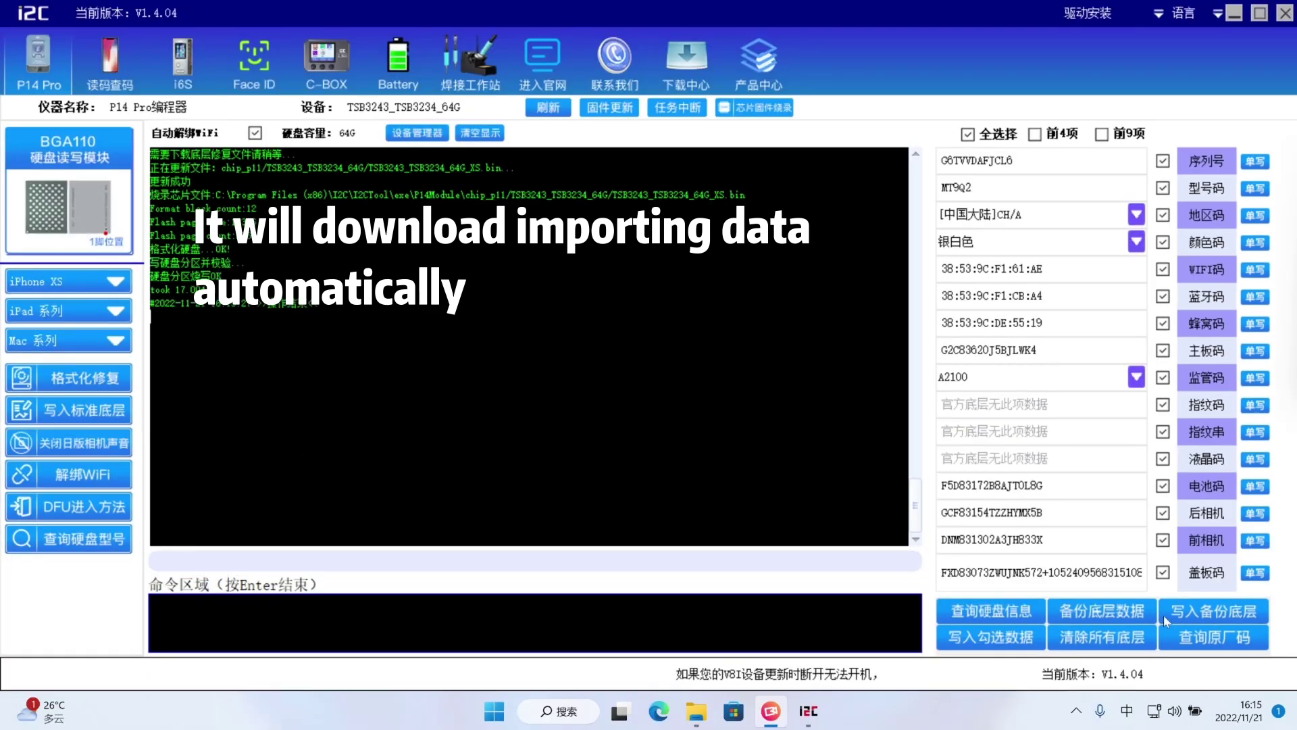
left_click(1168, 578)
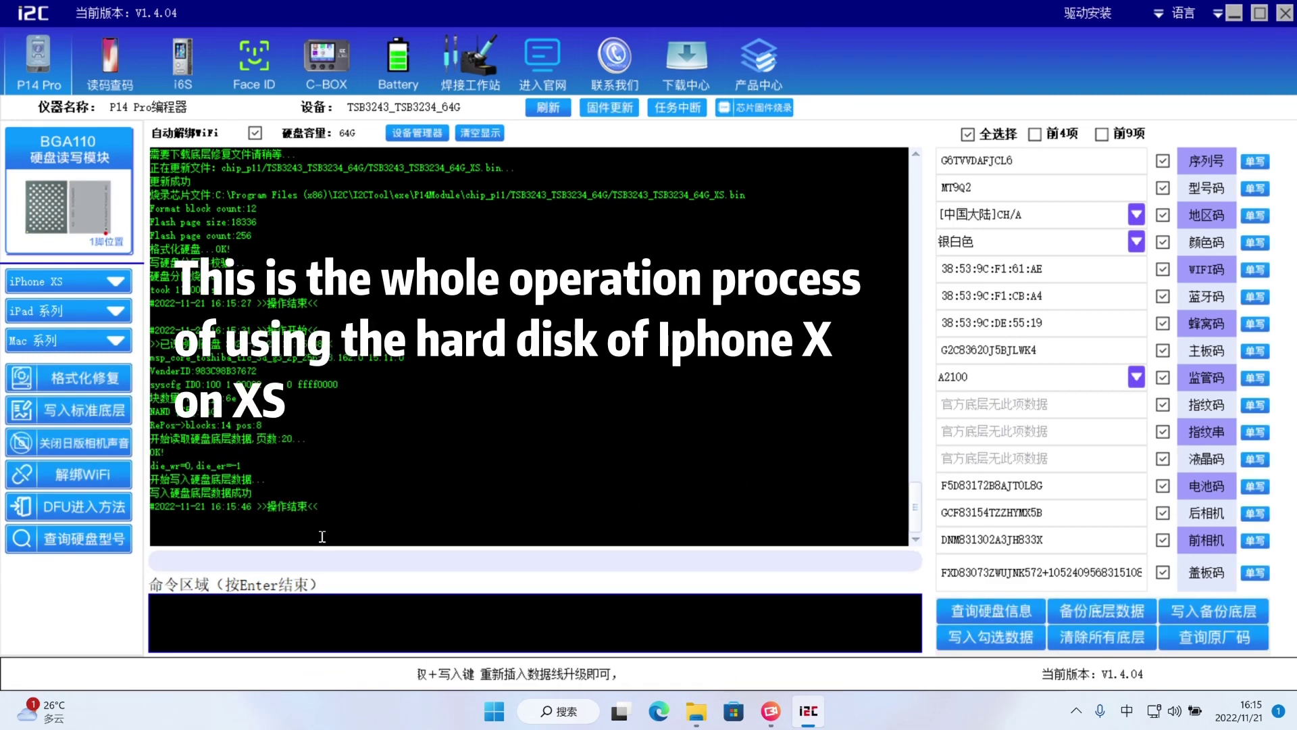
left_click(74, 281)
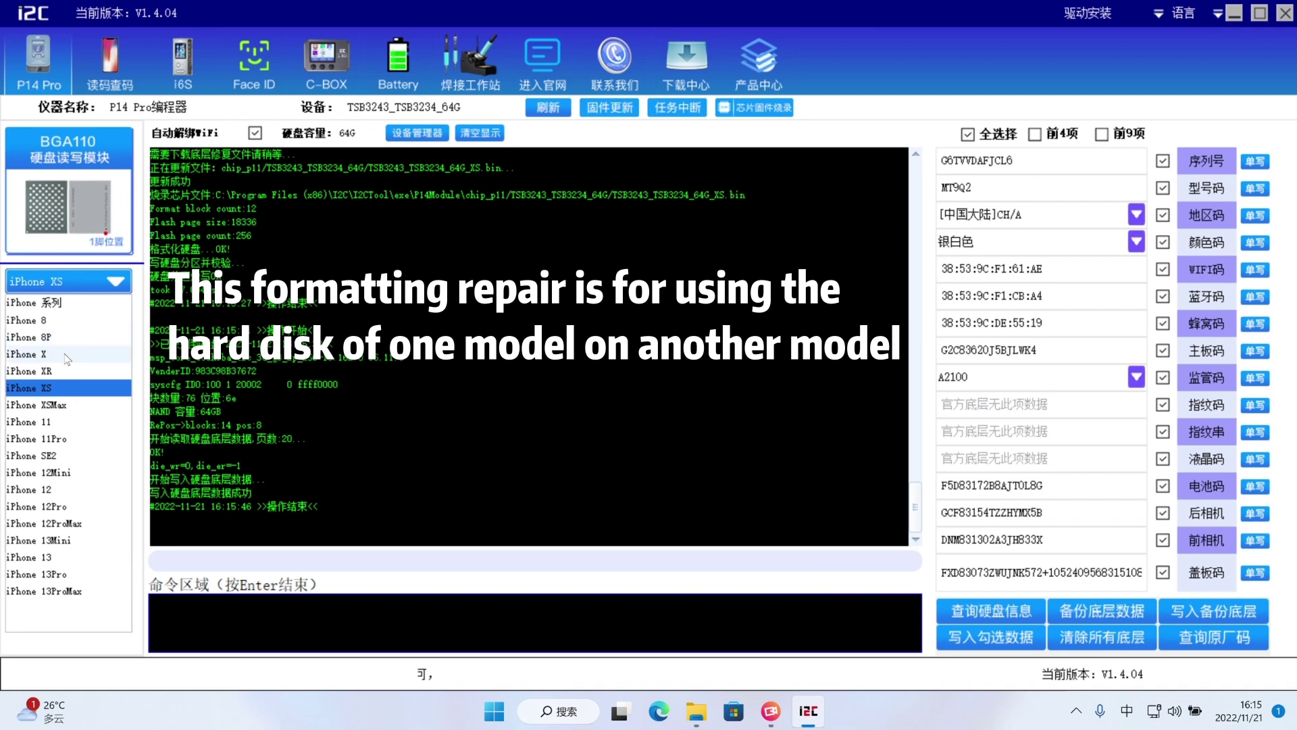
left_click(88, 383)
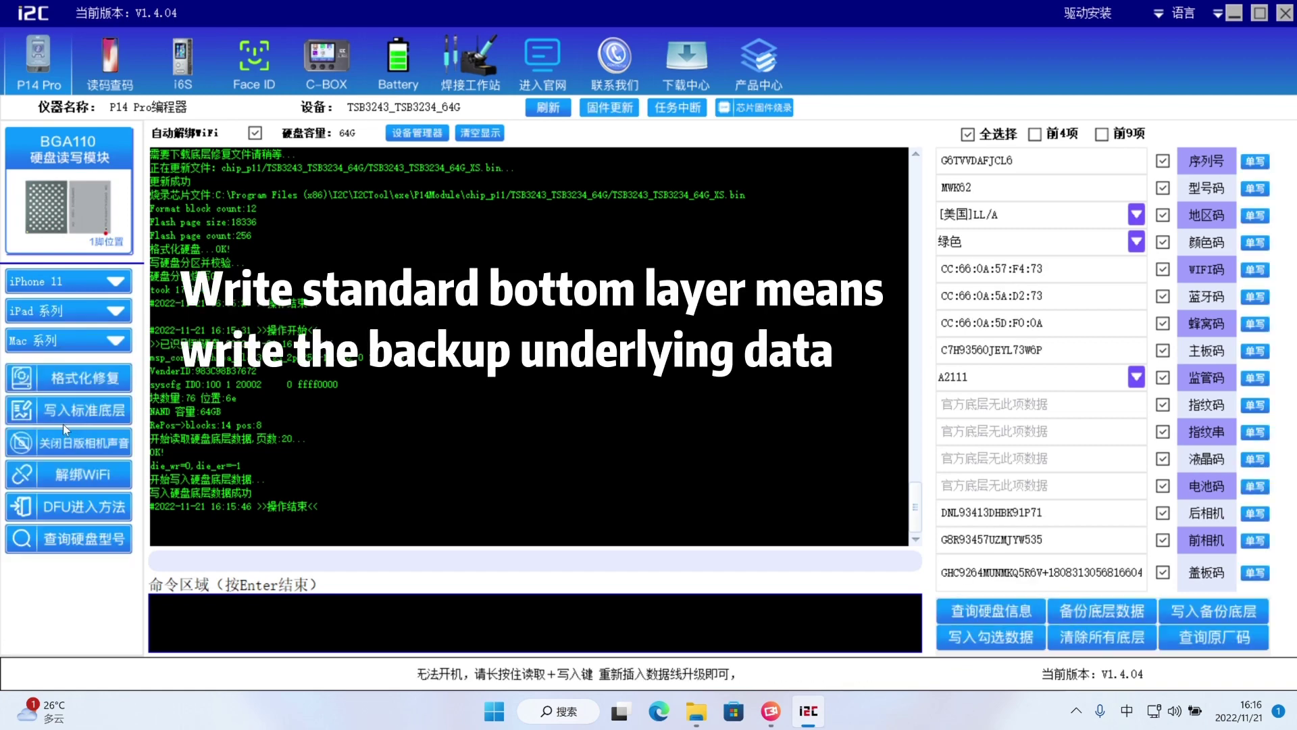
left_click(68, 412)
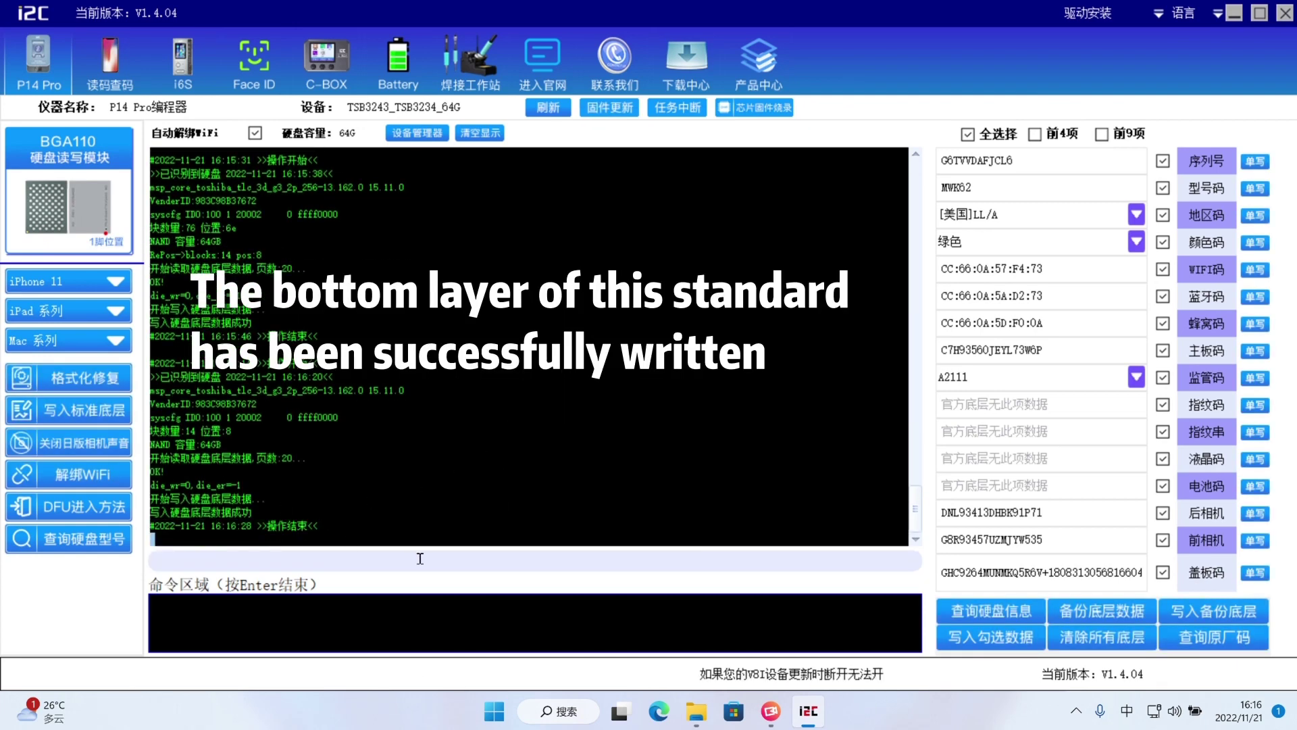
Change the region code from LL/A to [中国大陆]CH/A and write only that field
left_click(426, 489)
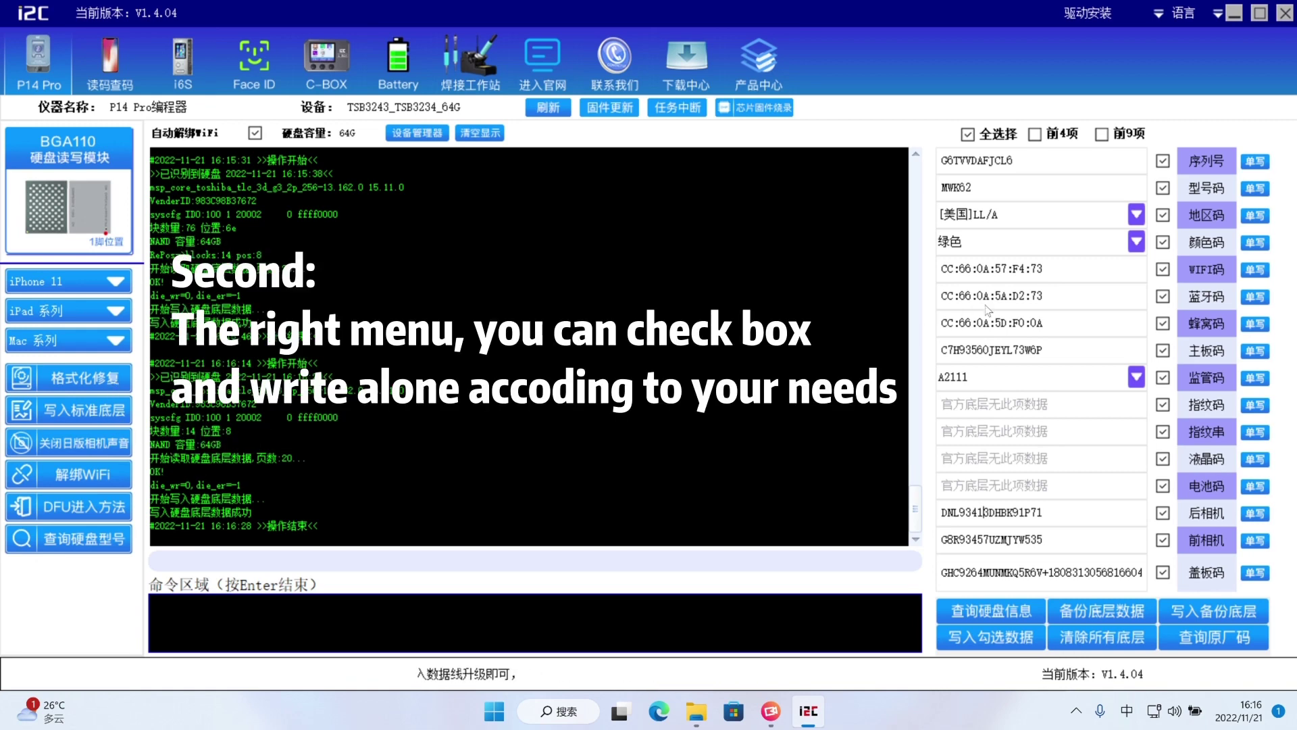
left_click(1136, 215)
left_click(1013, 237)
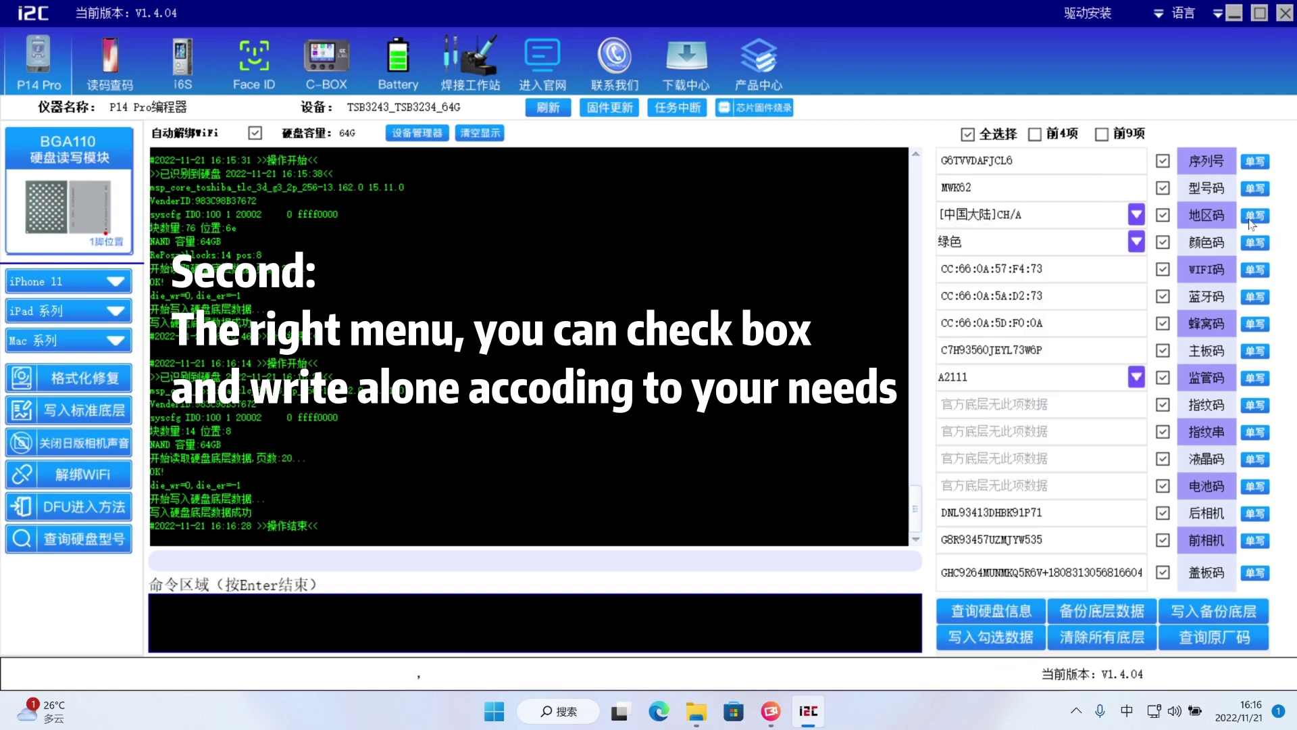
left_click(1254, 216)
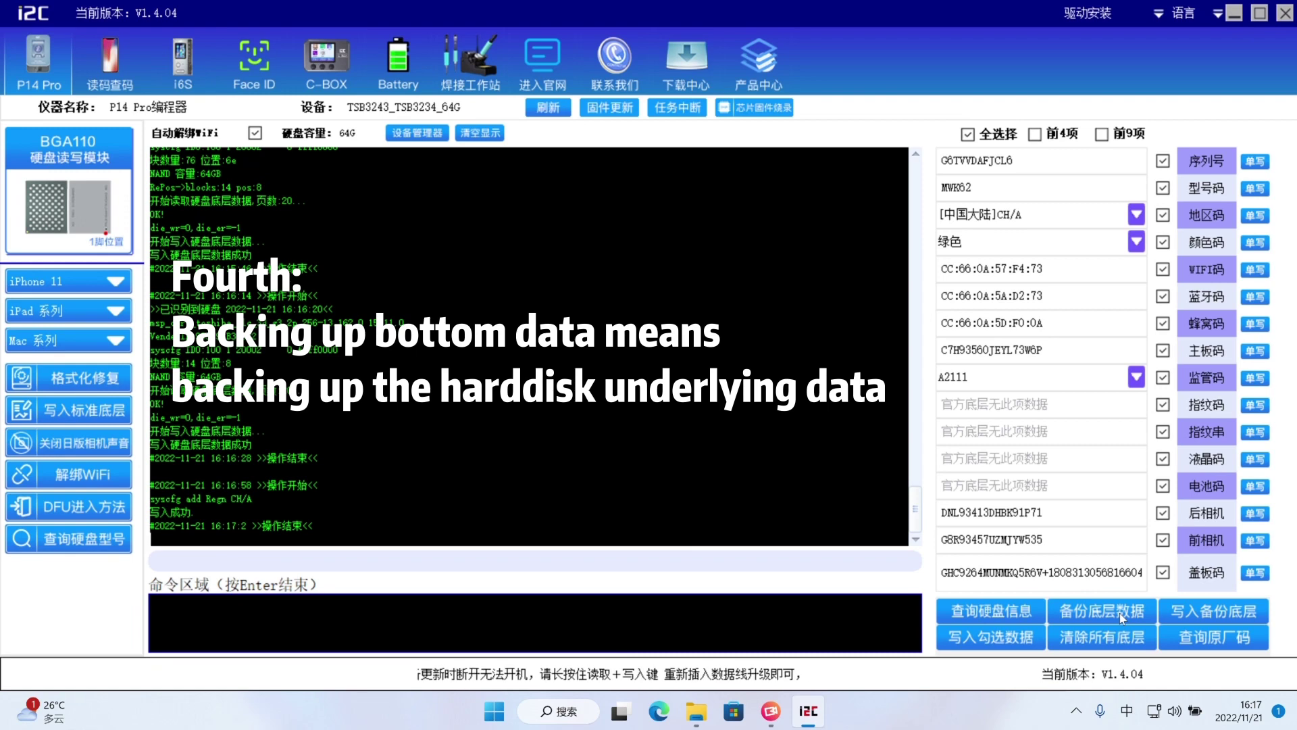
Back up and save the underlying data again, then try a factory-code query, which is cancelled
left_click(1120, 614)
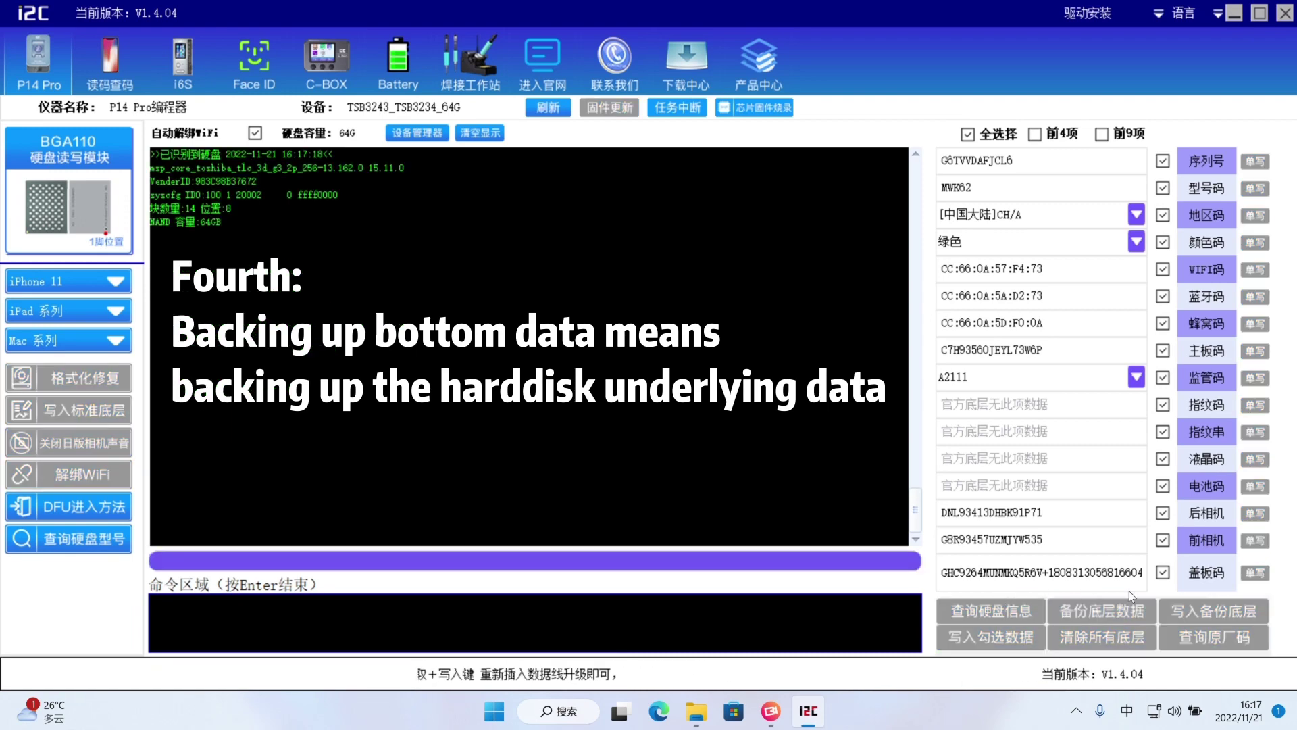
left_click(666, 495)
scroll(788, 487, "up", 3)
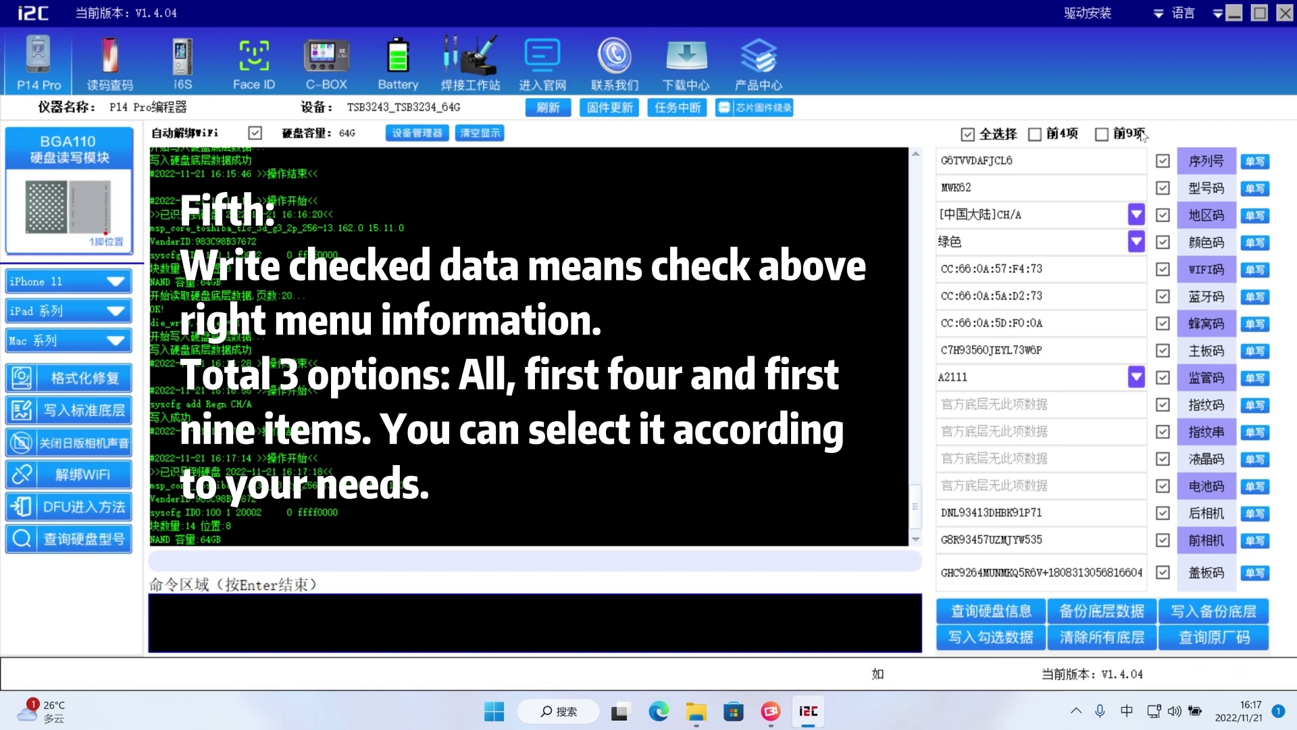
left_click(1205, 641)
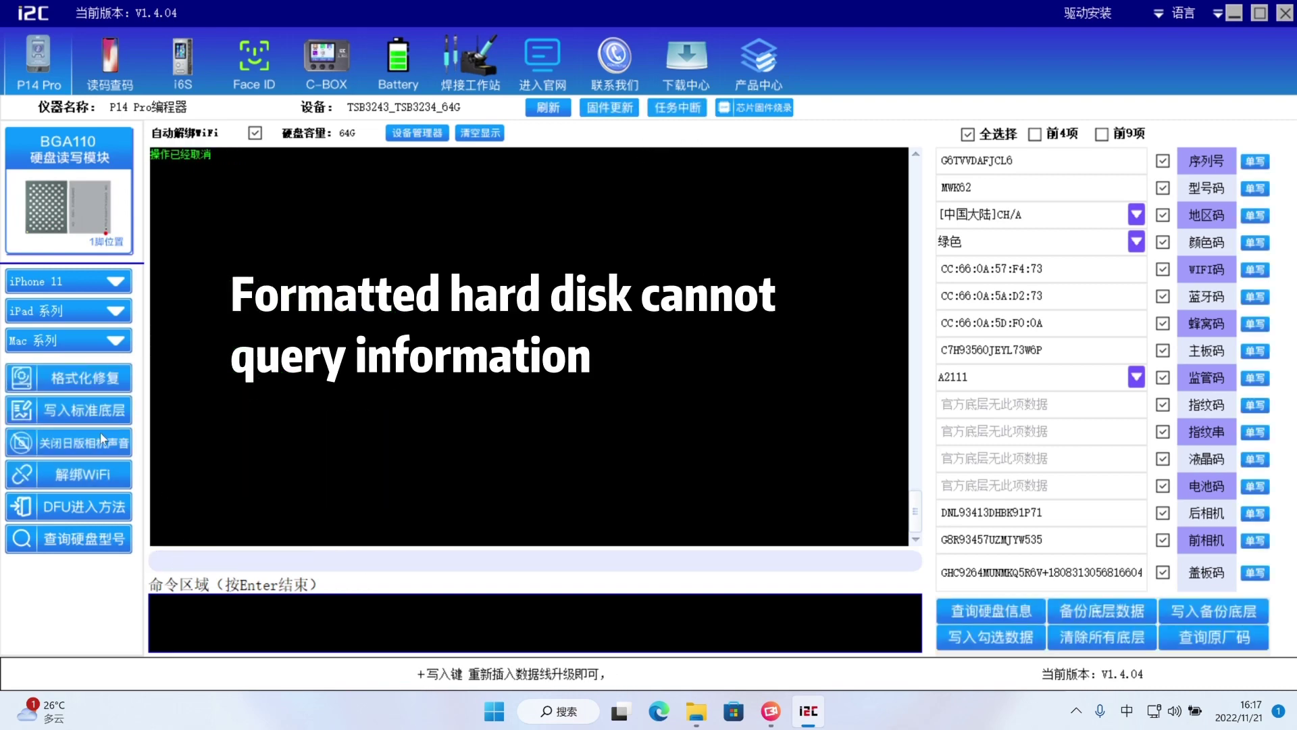
Unbind WiFi from the disk with 解绑WiFi and wait until the log shows 操作结束
left_click(86, 477)
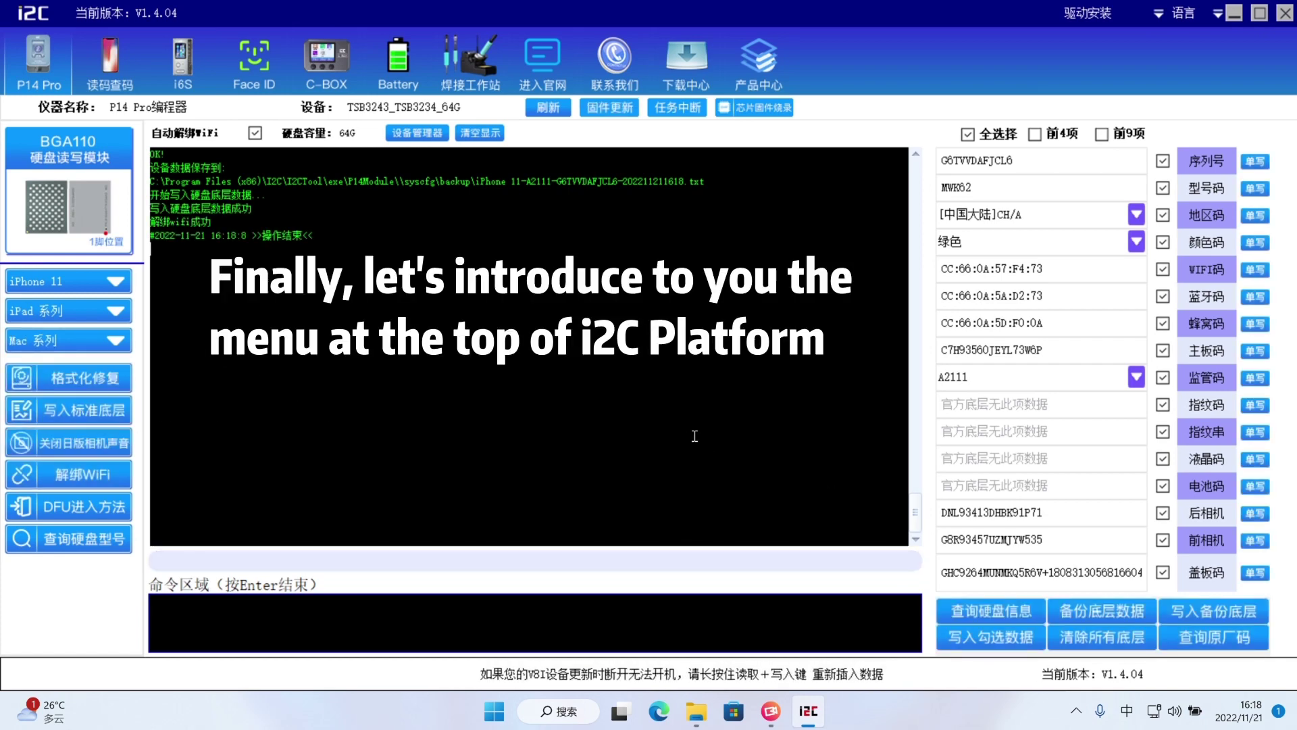
scroll(695, 422, "up", 7)
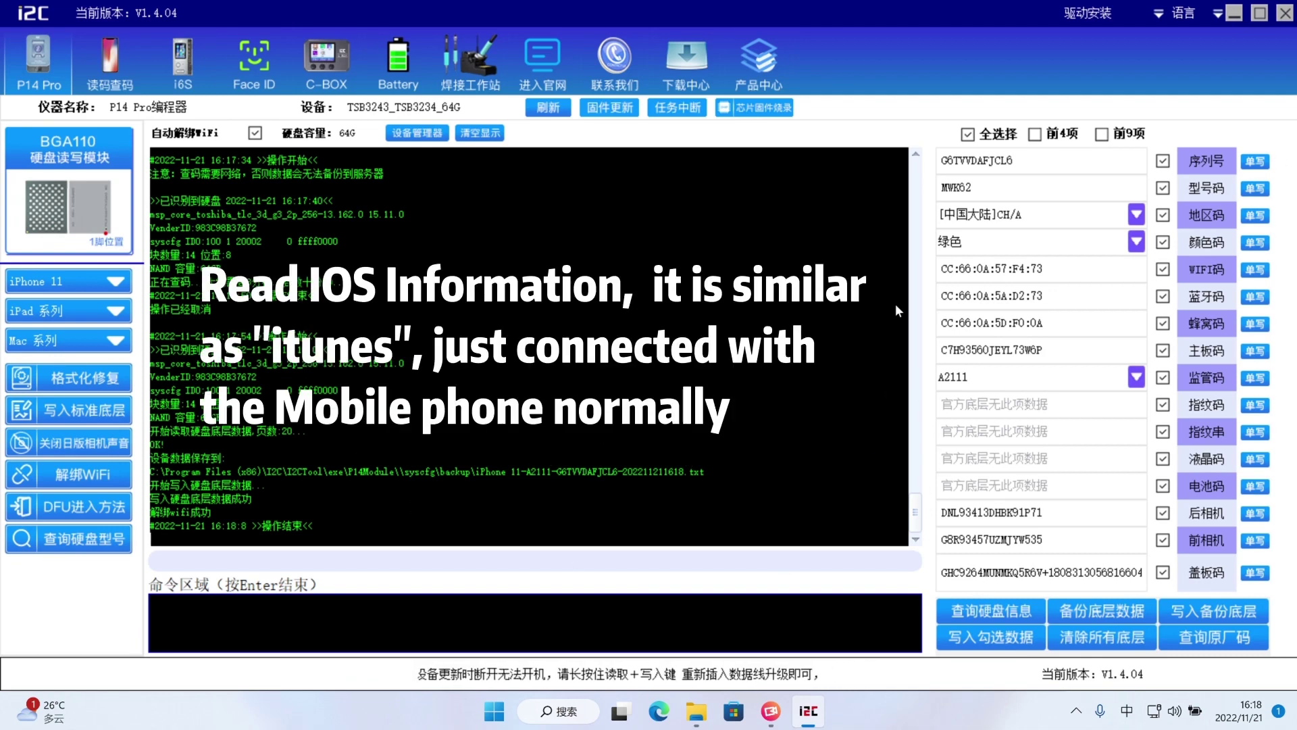
left_click(112, 62)
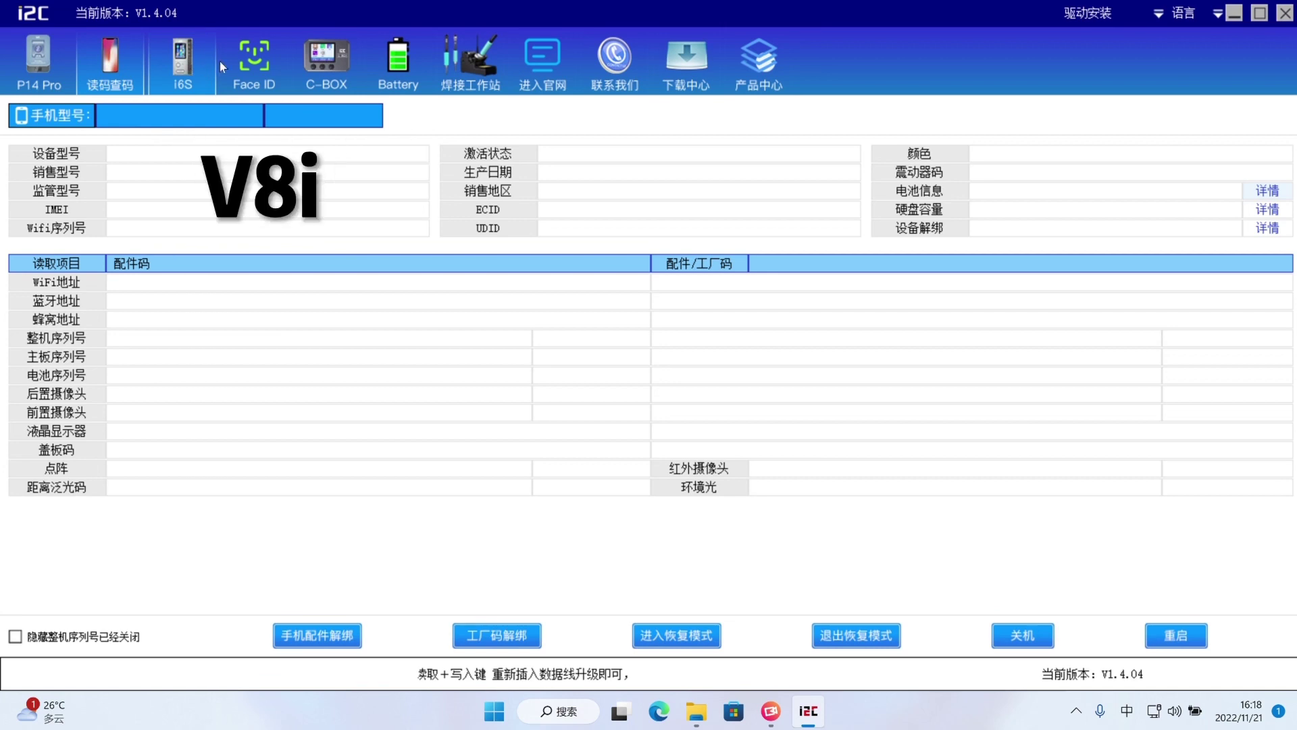
left_click(262, 71)
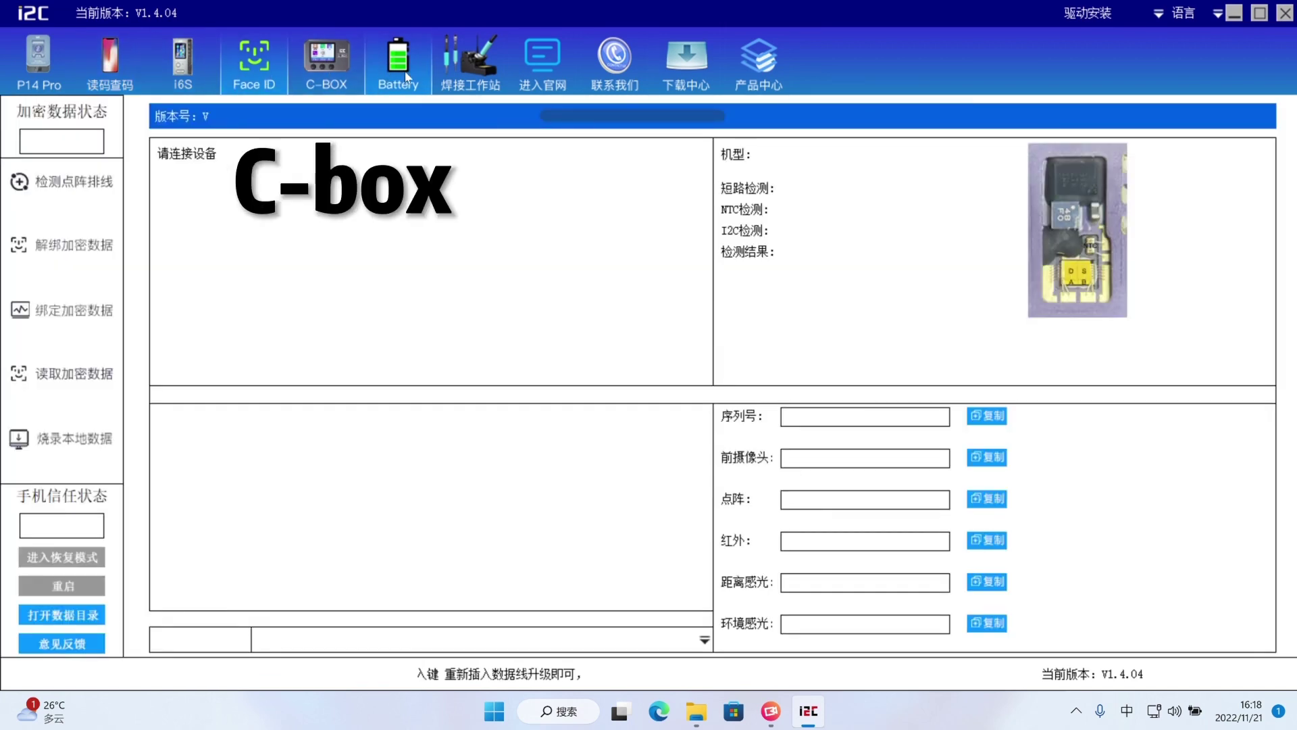
left_click(398, 68)
left_click(487, 73)
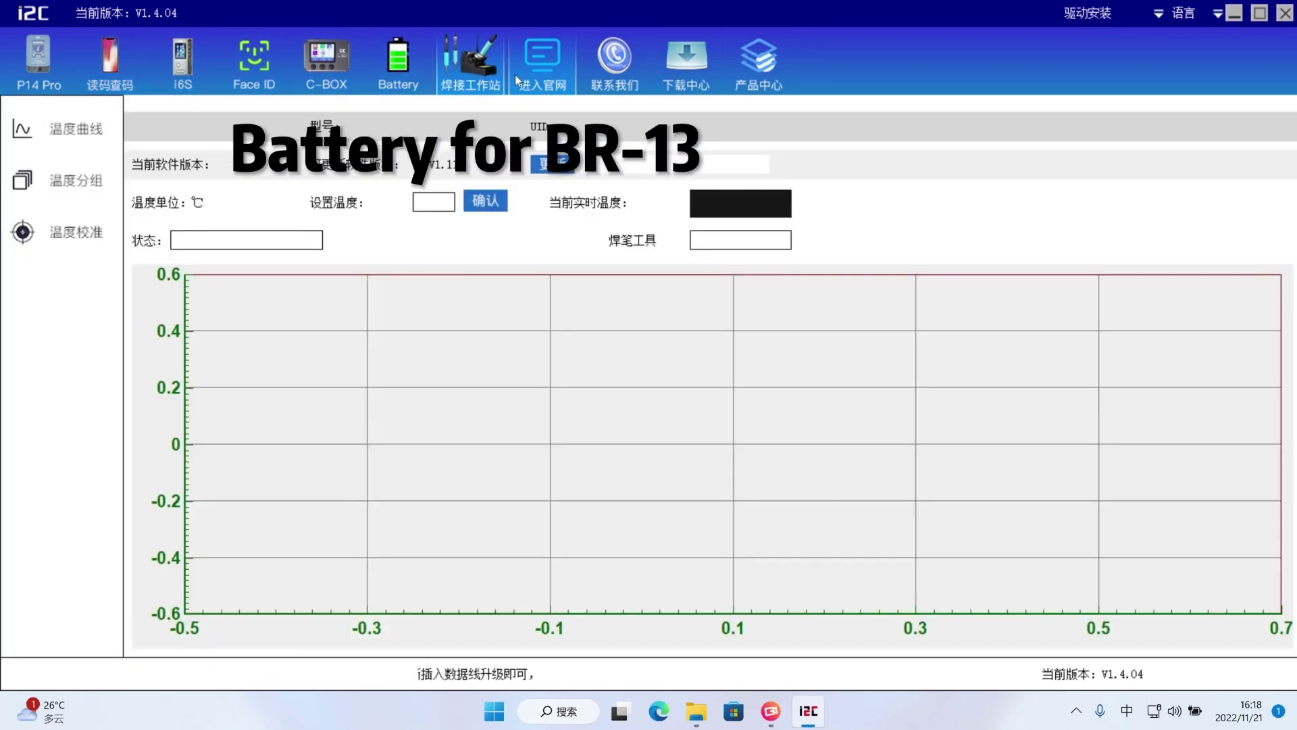
left_click(39, 67)
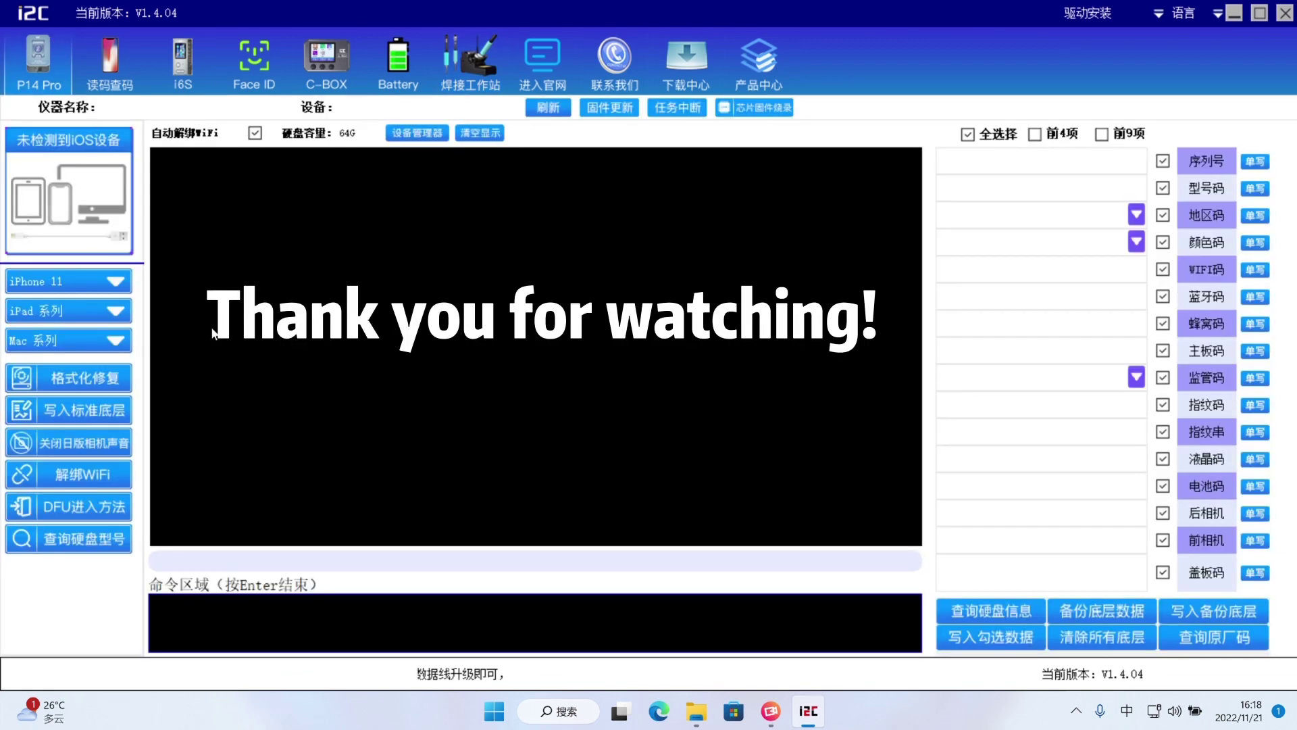